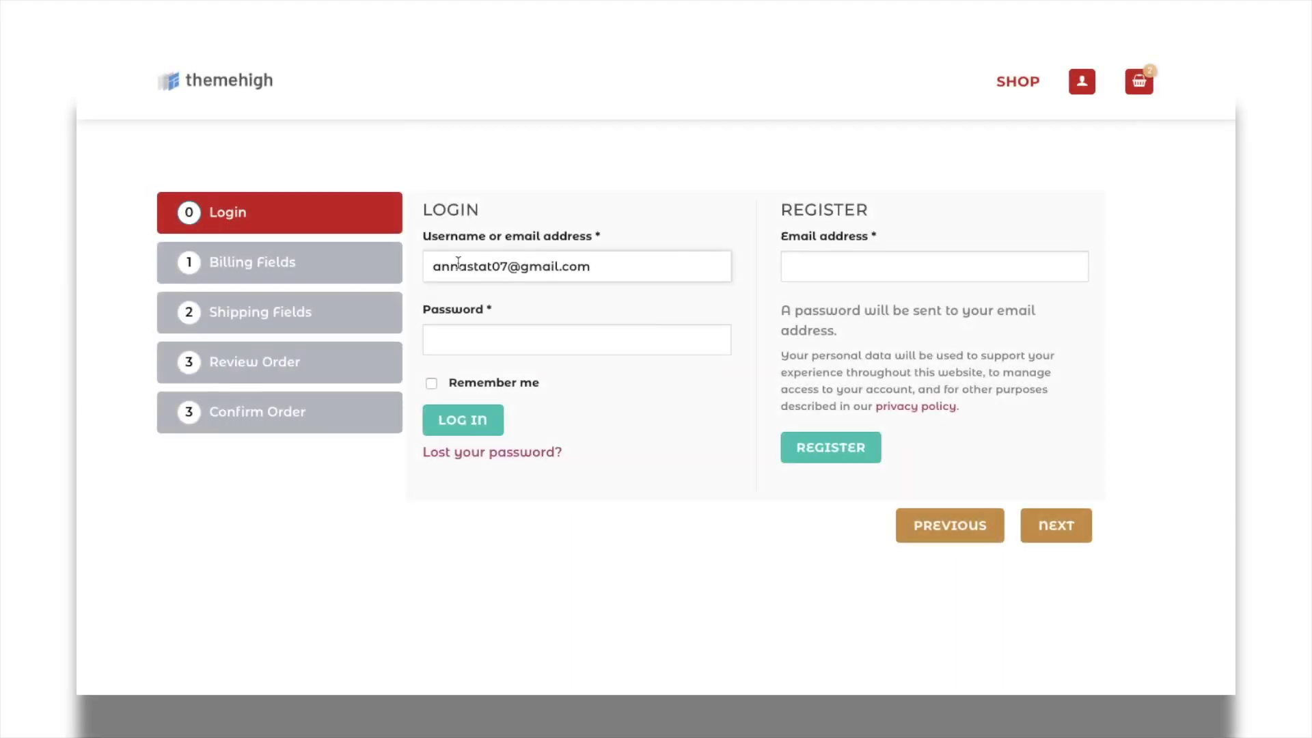
Log in to the customer account at checkout with the account password.
left_click(558, 335)
type("••")
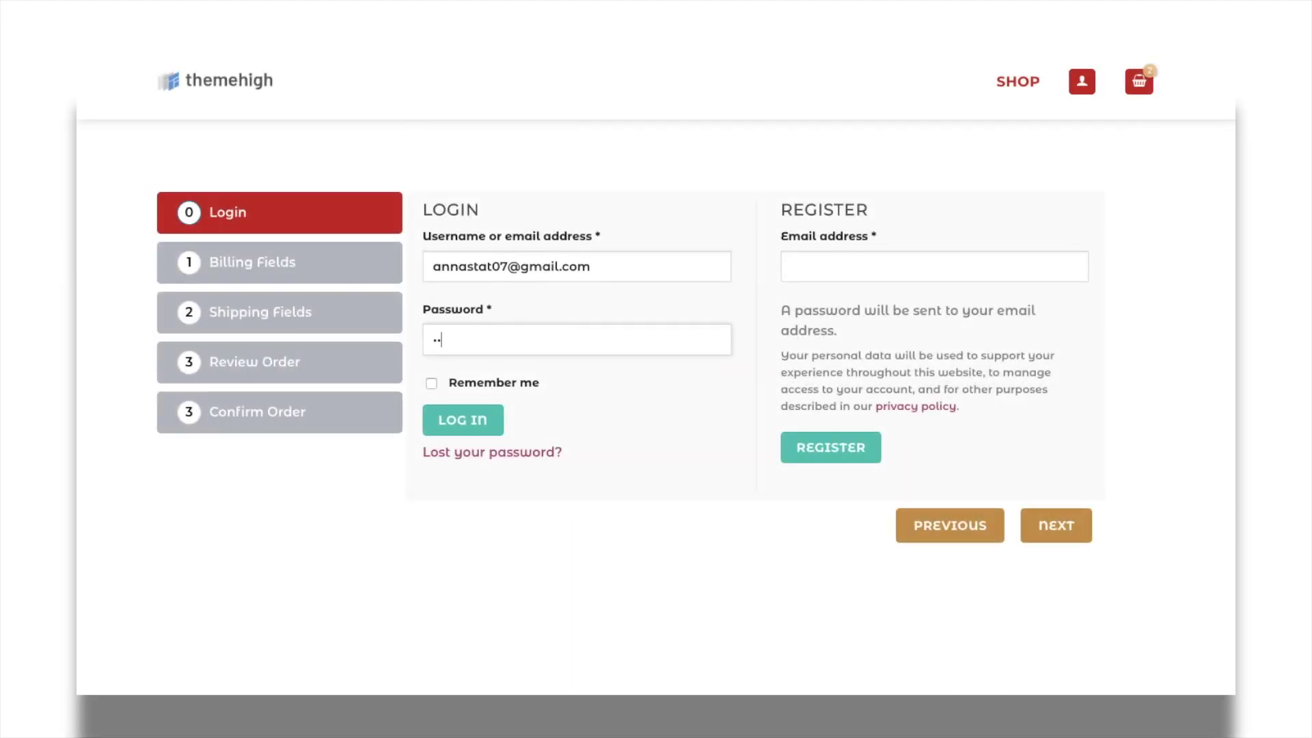
type("•••••••")
left_click(488, 435)
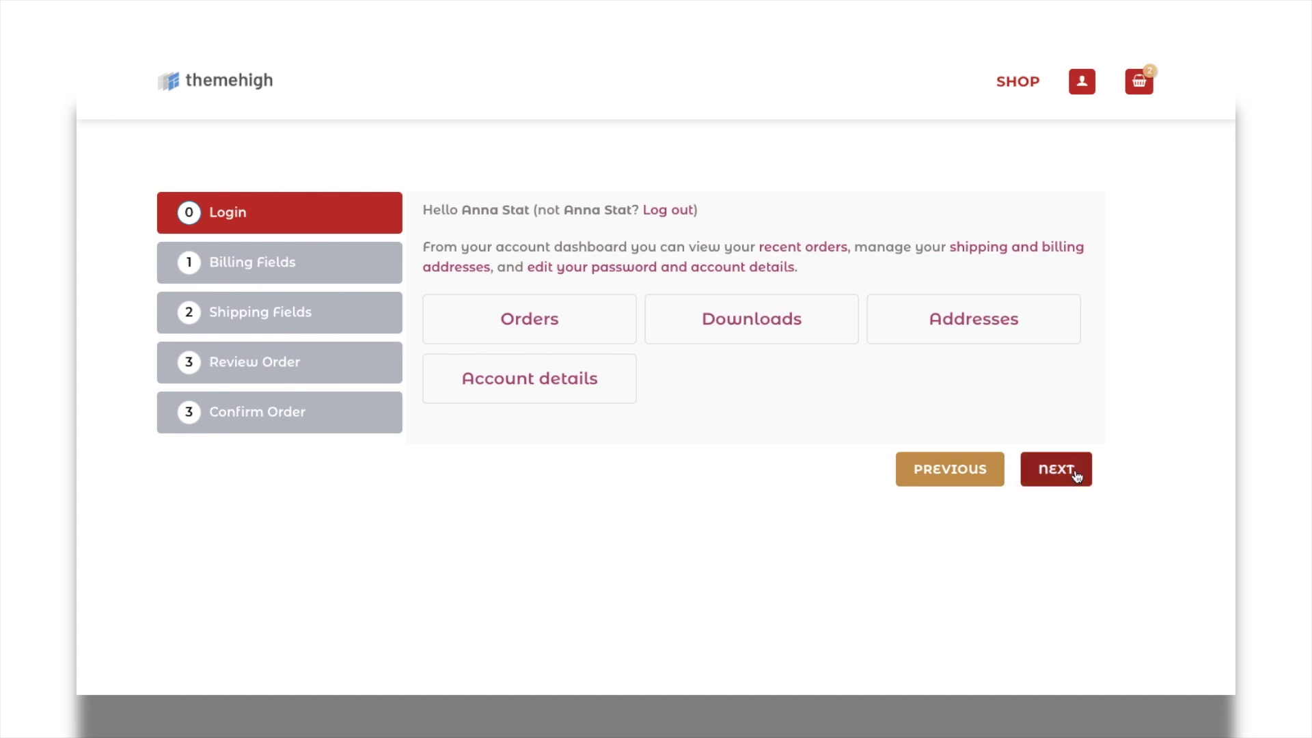
Advance through billing, shipping and order review, then place the order paying by check.
left_click(1056, 469)
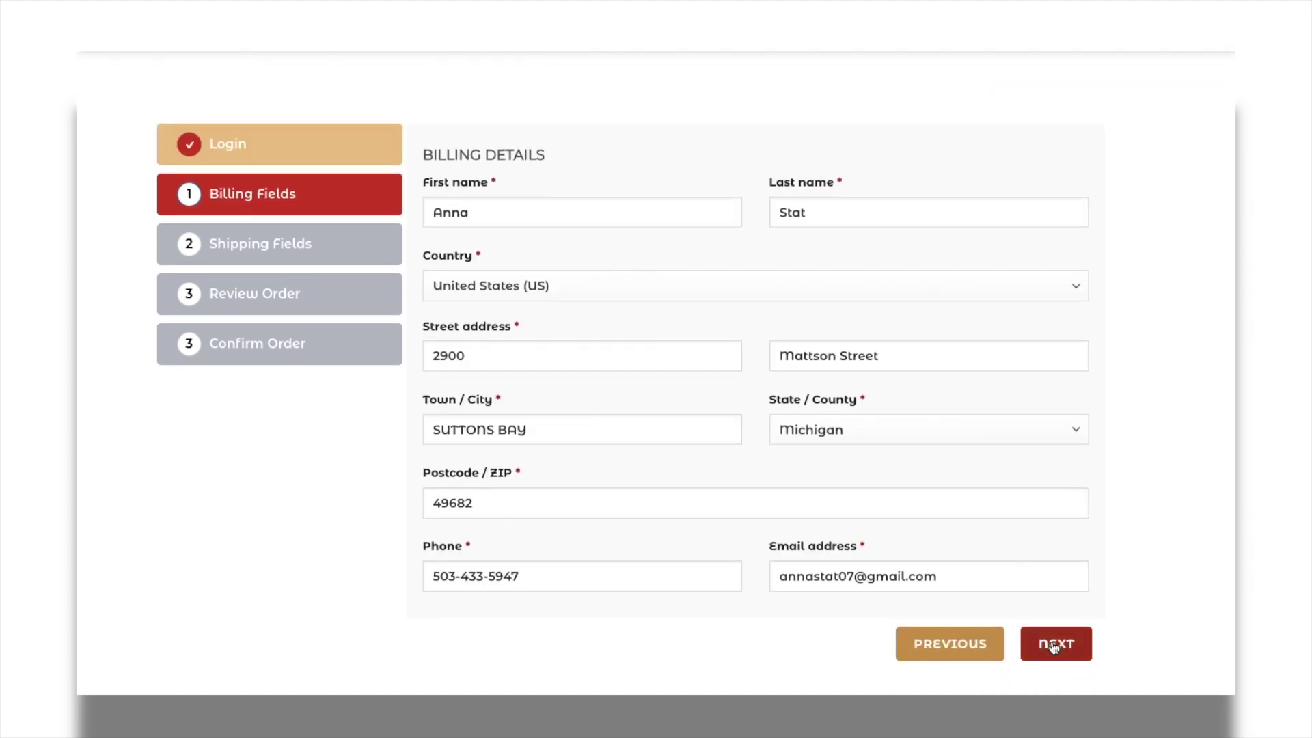
left_click(1053, 647)
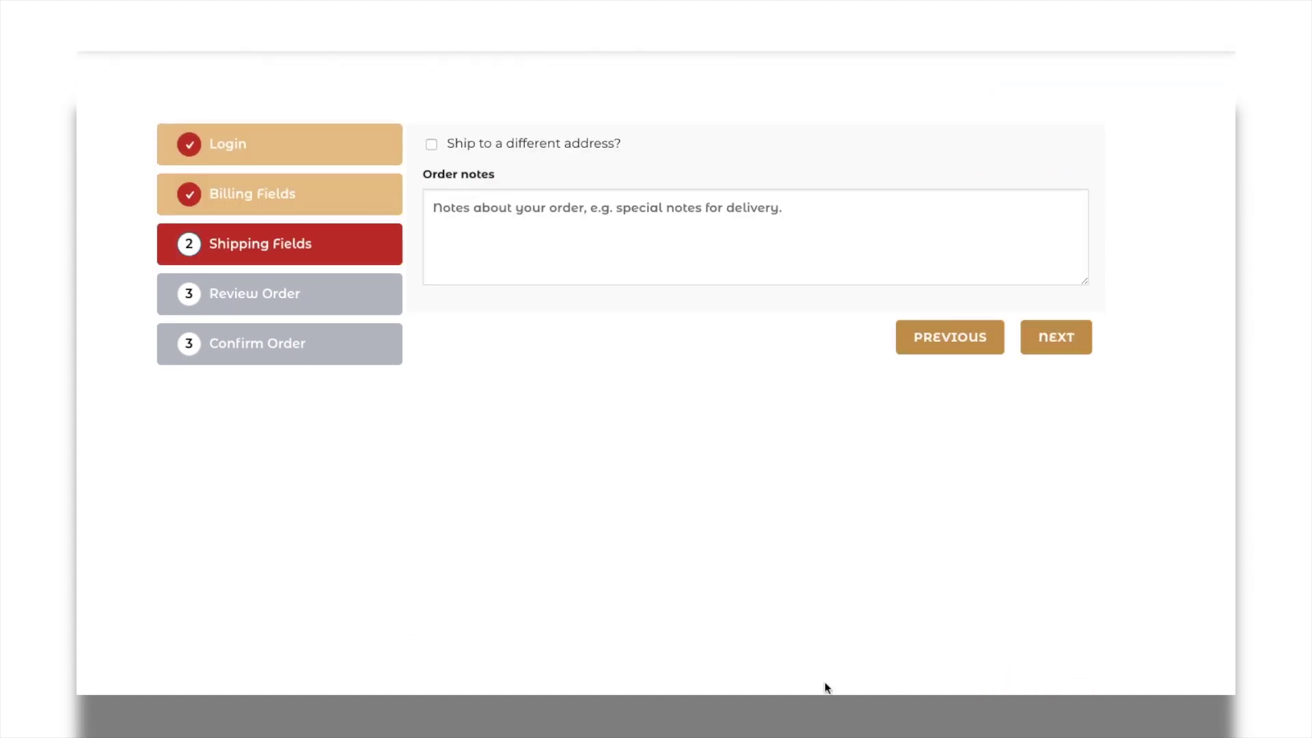
left_click(1057, 351)
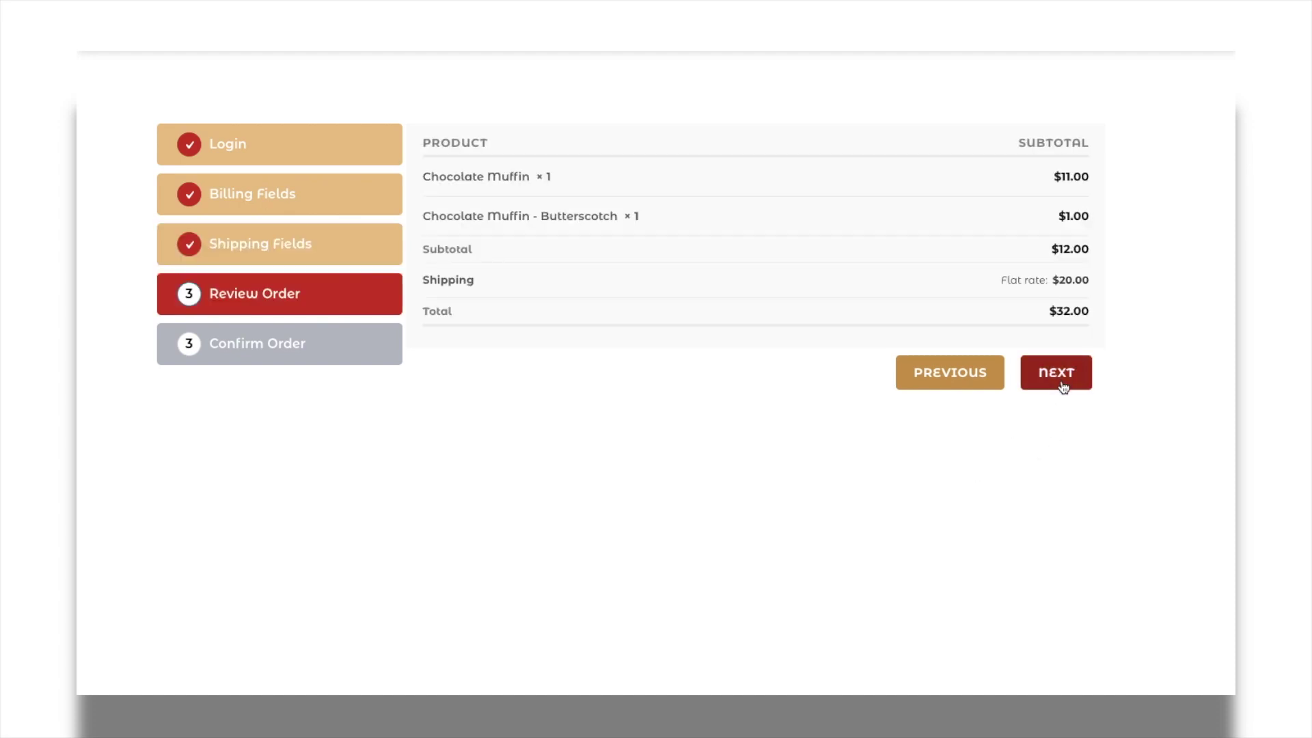
left_click(1063, 384)
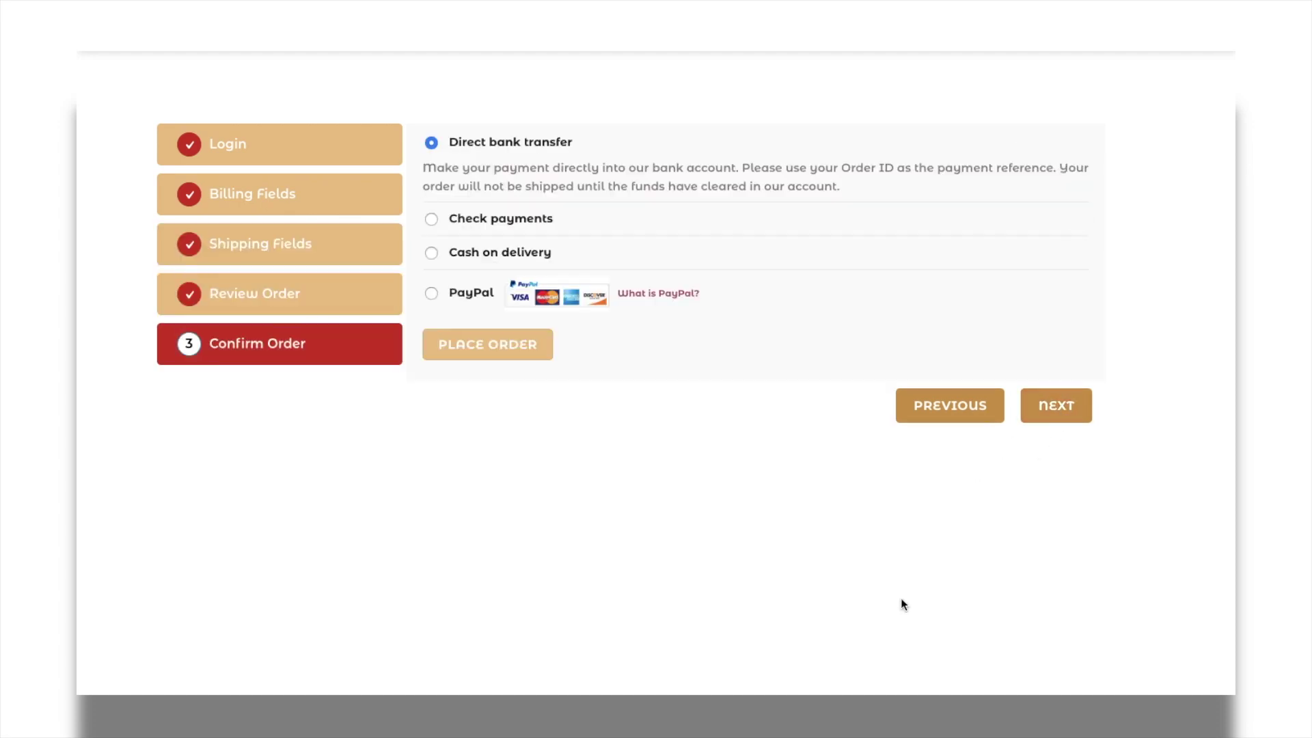
left_click(457, 217)
left_click(474, 341)
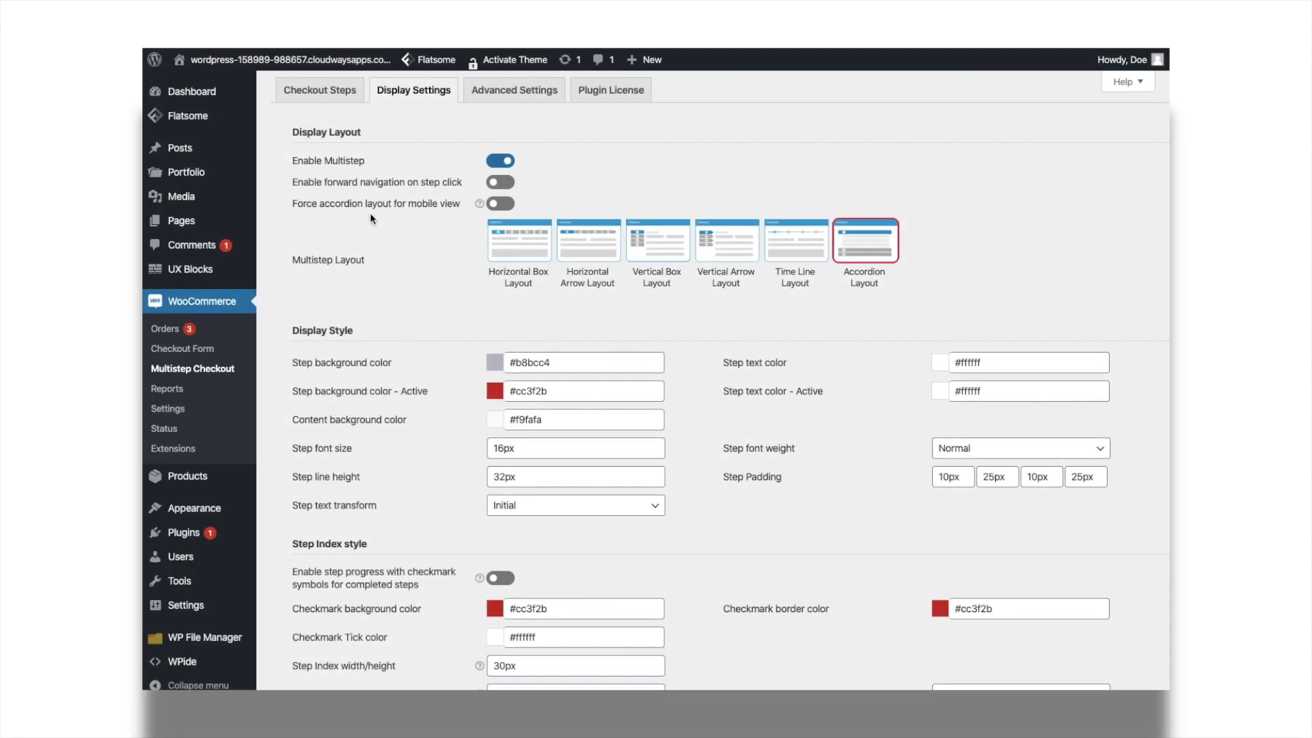
Switch on 'Force accordion layout for mobile view' and save the display settings.
left_click(510, 204)
scroll(496, 289, "down", 3)
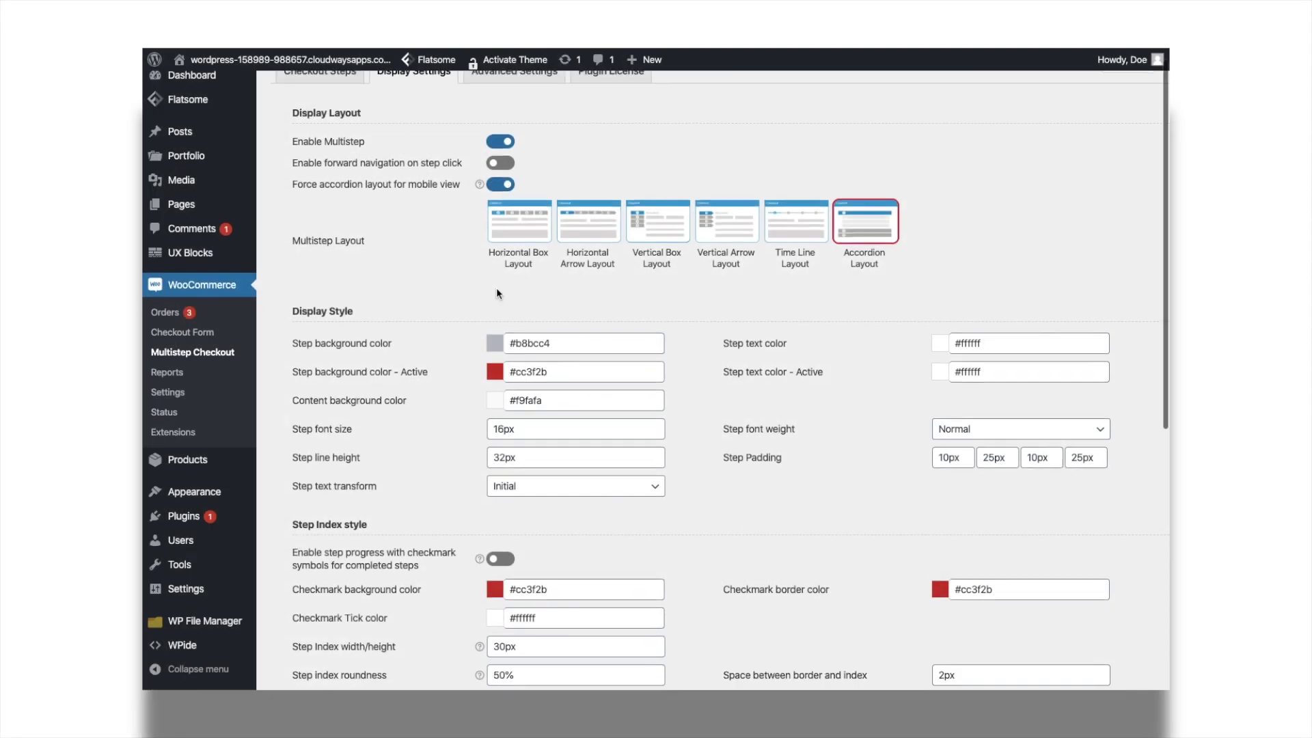
scroll(495, 289, "down", 4)
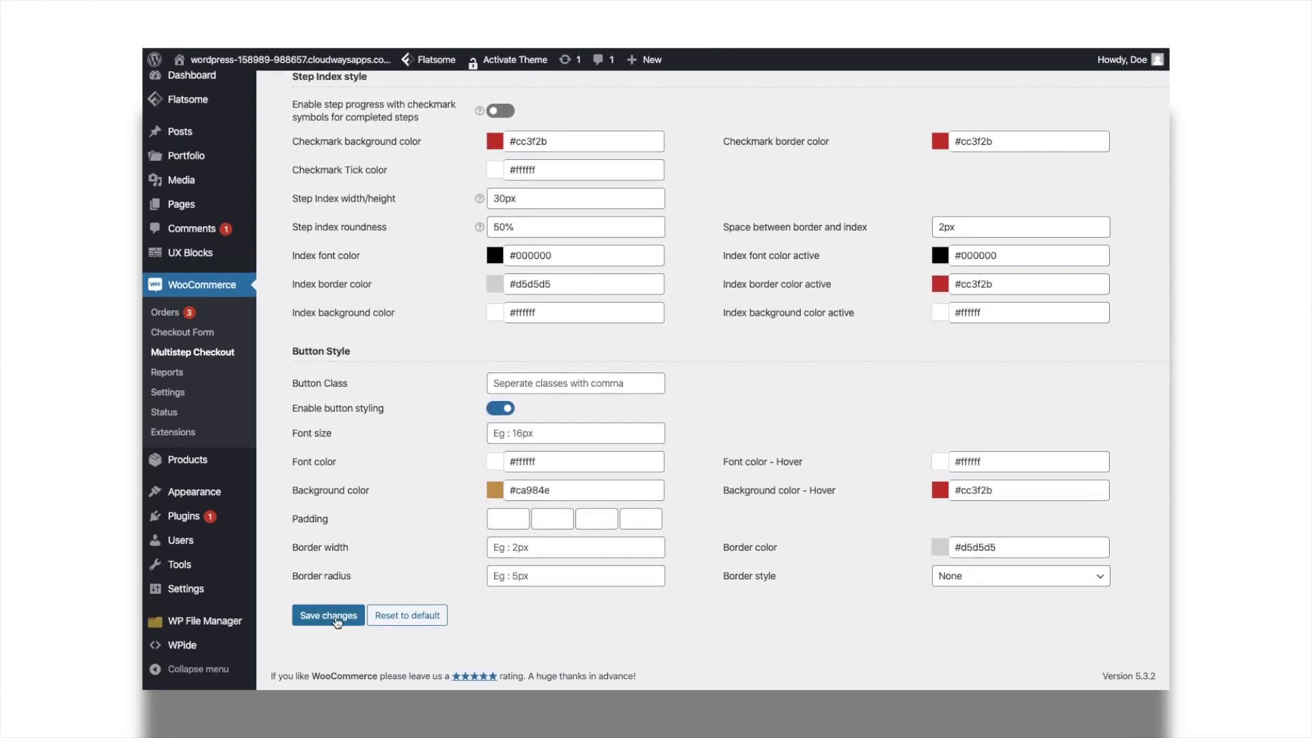
left_click(335, 617)
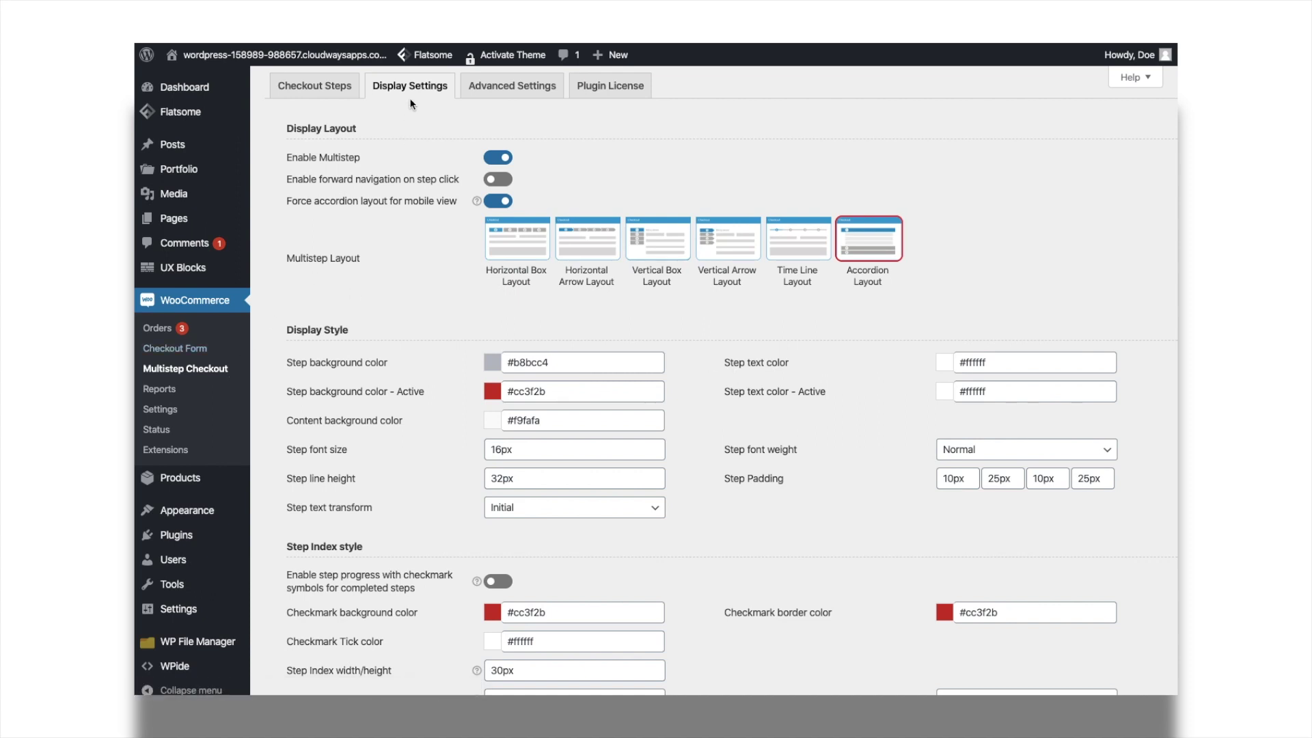
left_click(594, 358)
left_click(711, 374)
left_click(1000, 368)
left_click(864, 396)
left_click(625, 394)
left_click(710, 431)
left_click(1007, 394)
left_click(875, 460)
left_click(595, 424)
left_click(621, 455)
left_click(956, 456)
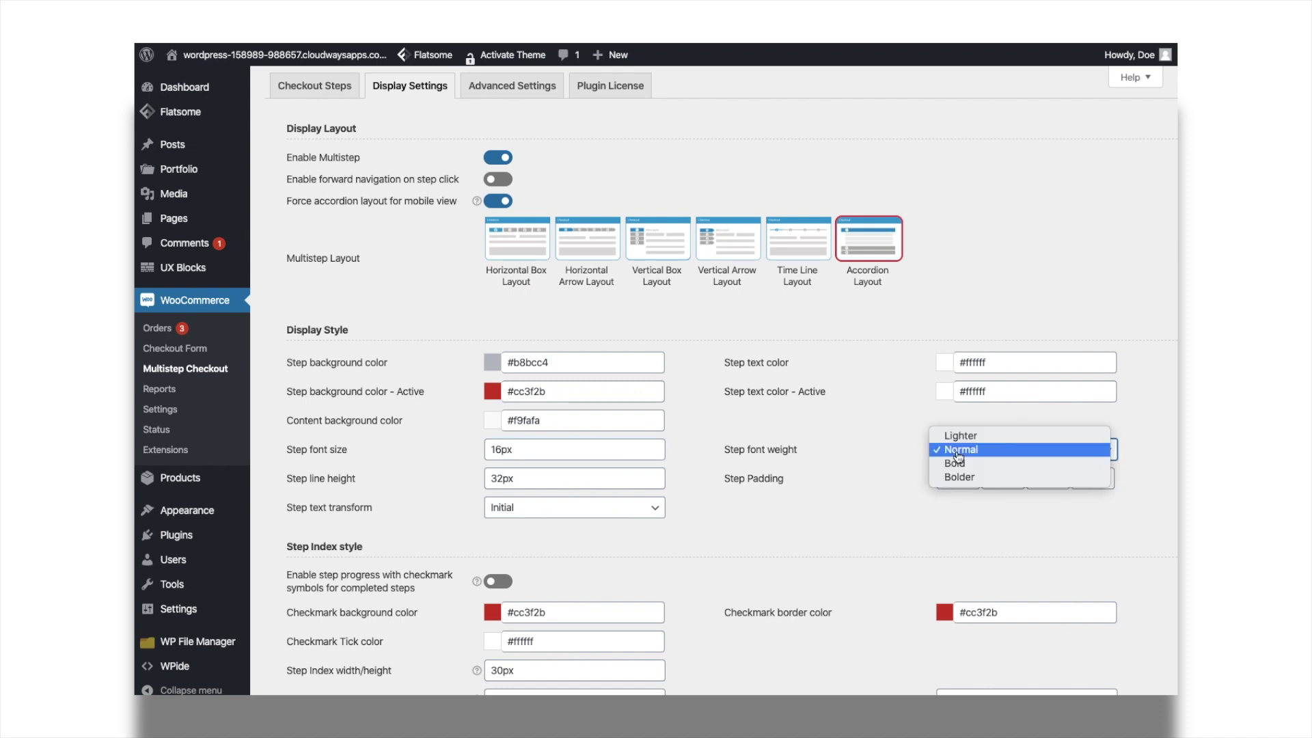
left_click(967, 514)
left_click(558, 482)
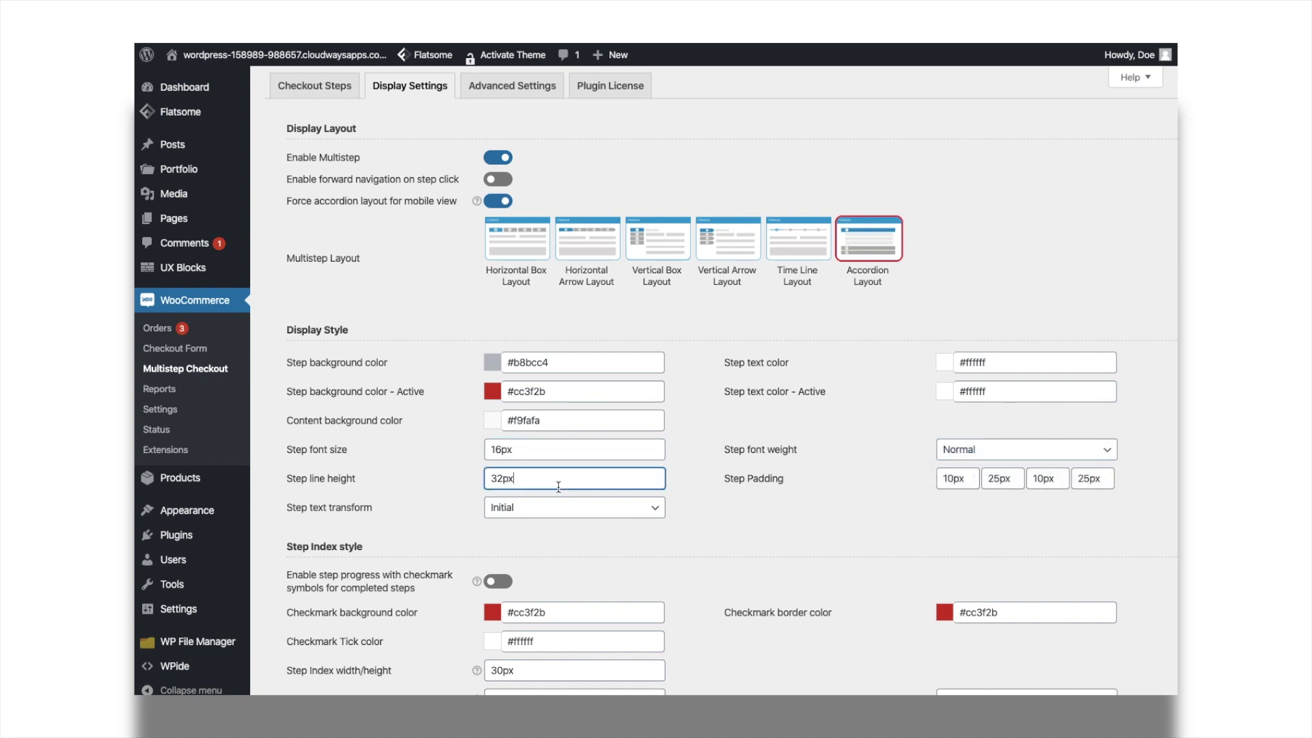
left_click(963, 478)
left_click(1007, 479)
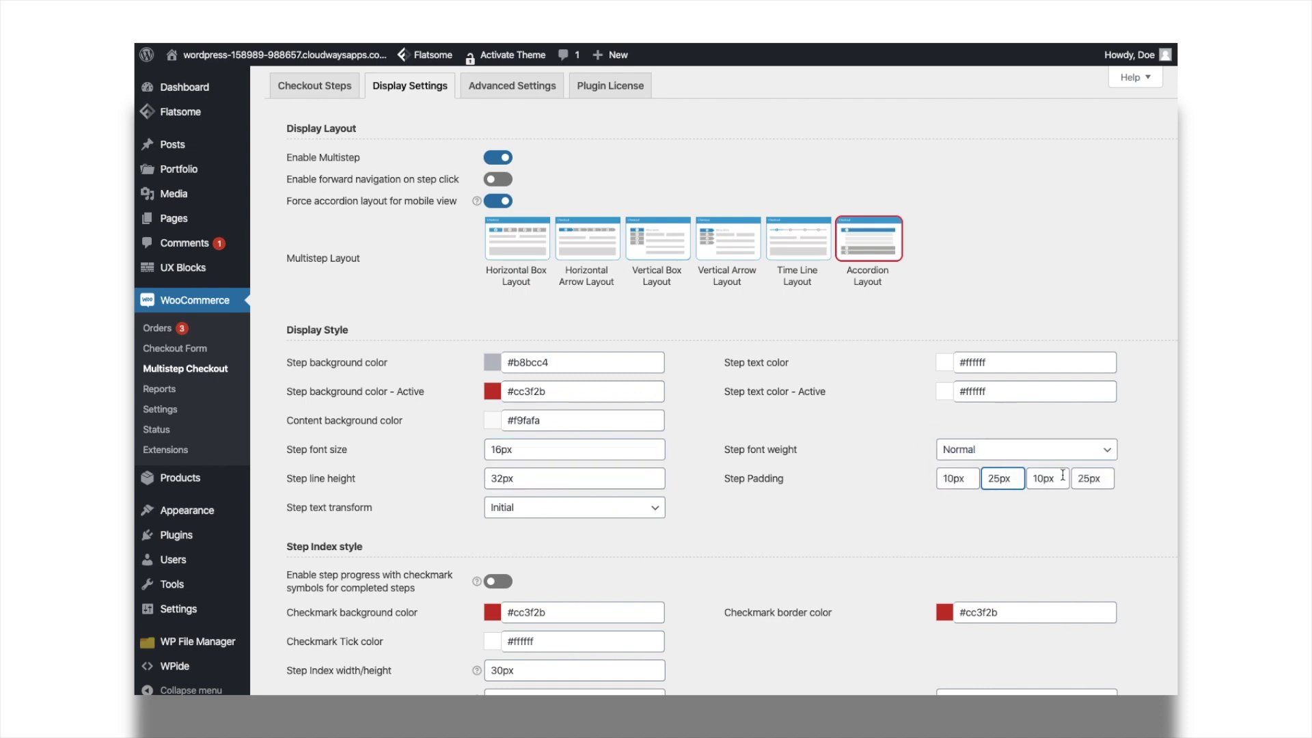
left_click(1062, 479)
left_click(1110, 482)
left_click(657, 508)
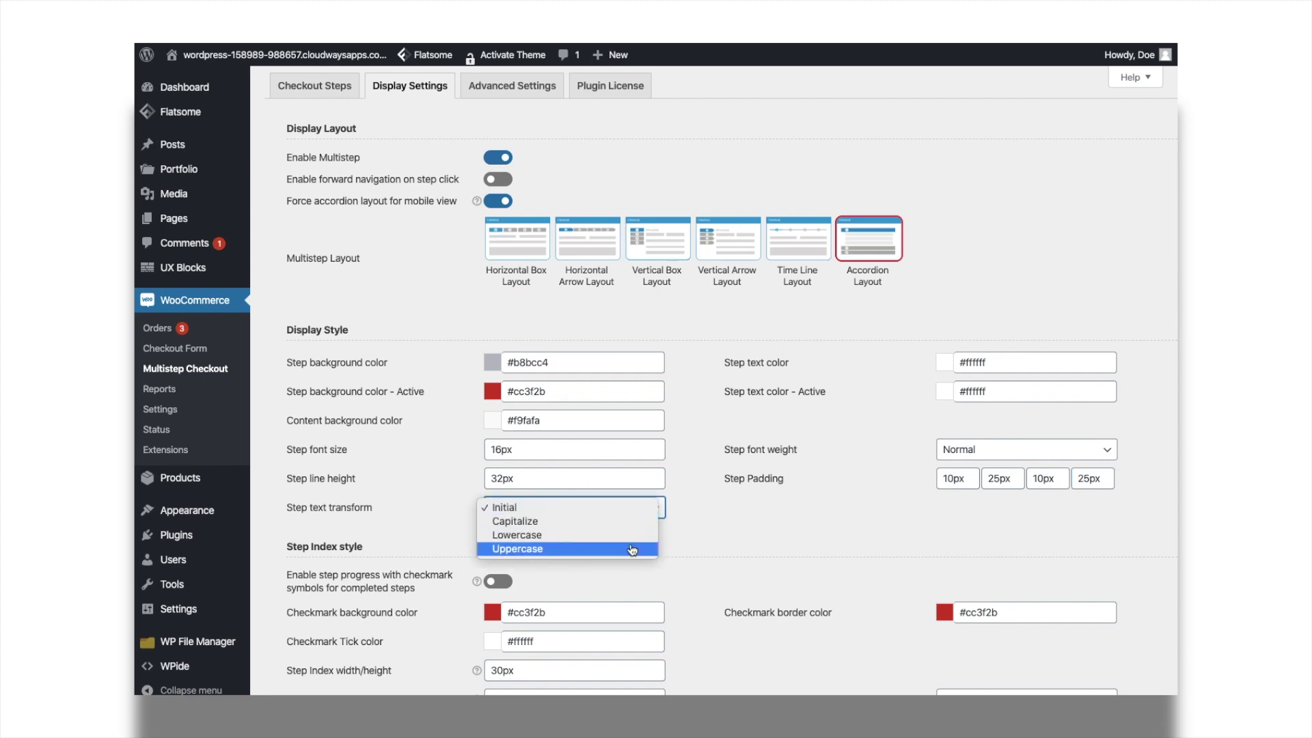
left_click(691, 521)
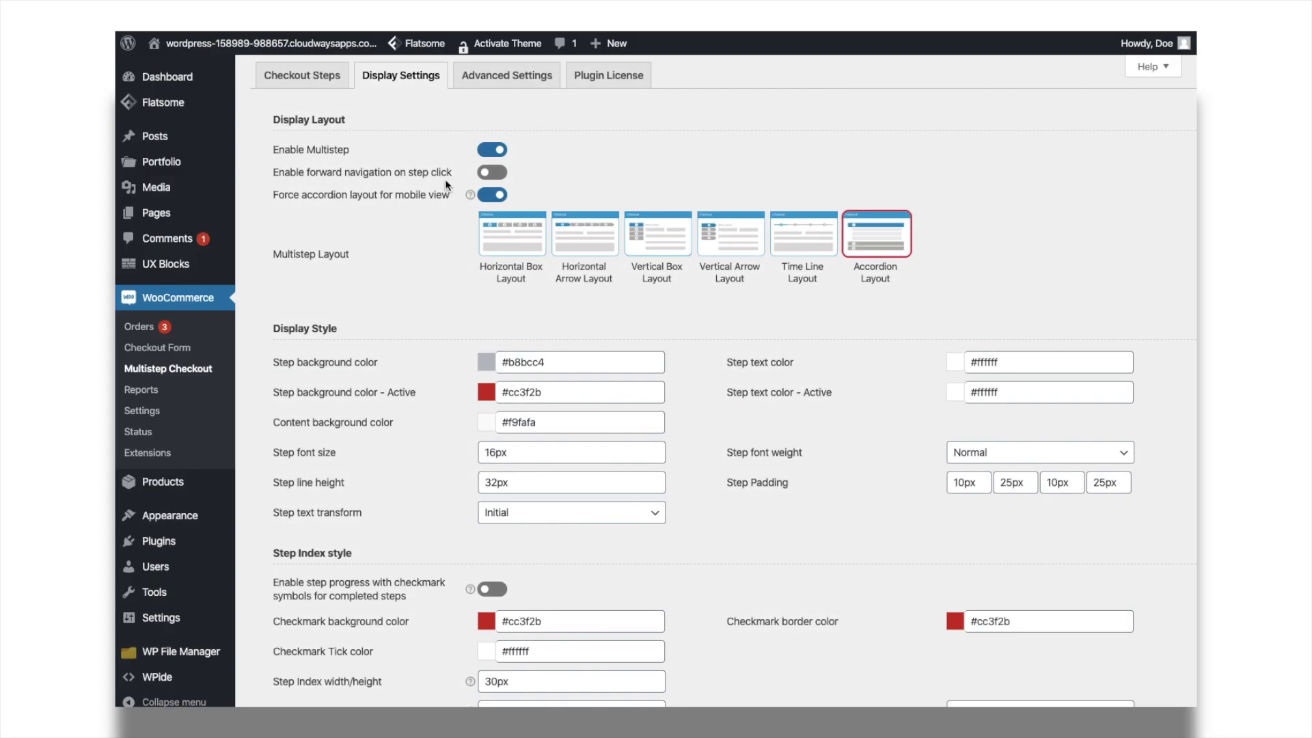
Enable step progress checkmarks, review the background, border and tick colour options, and save.
scroll(460, 561, "down", 2)
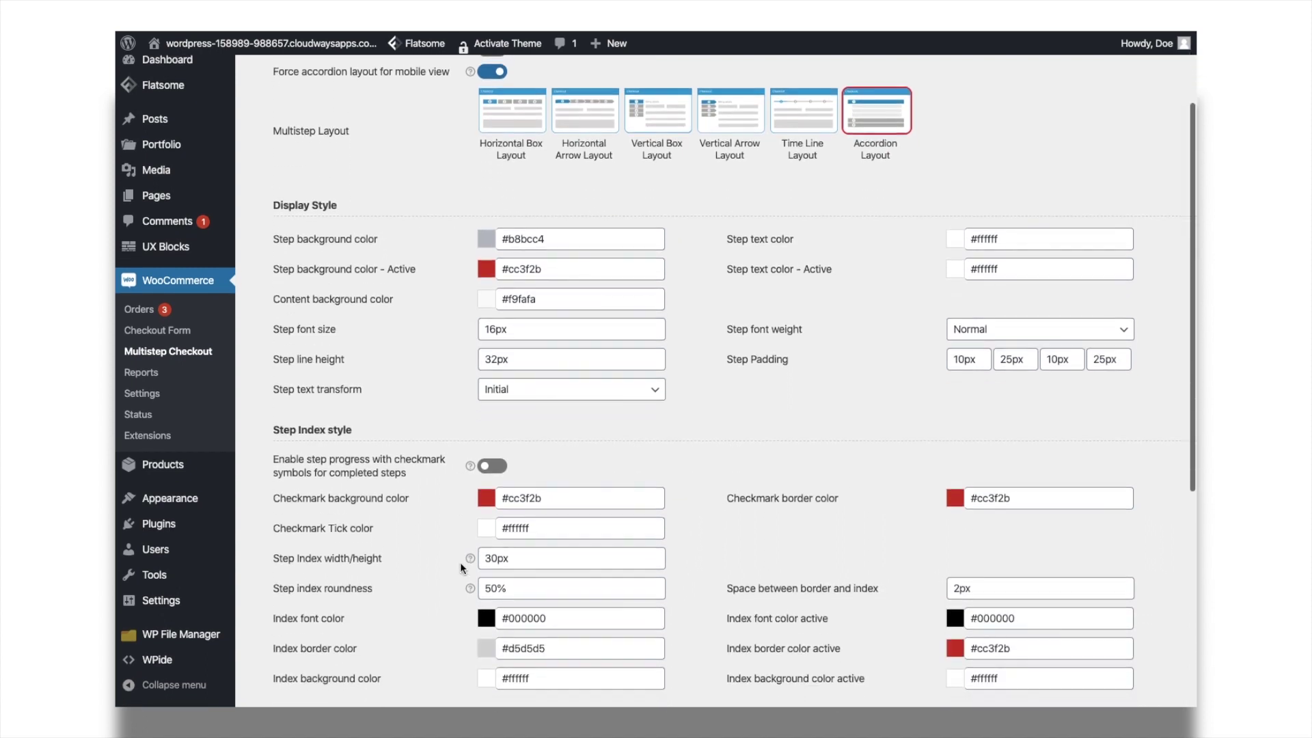
left_click(498, 468)
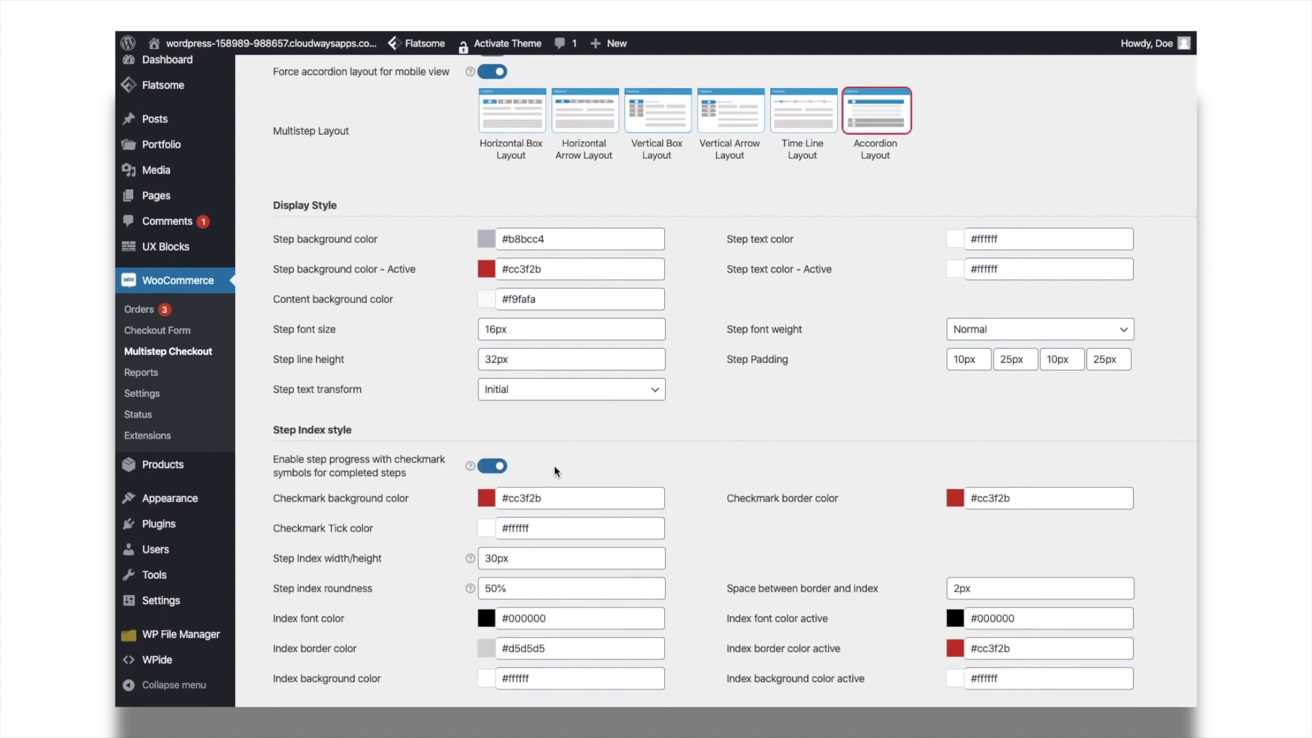
scroll(555, 472, "down", 1)
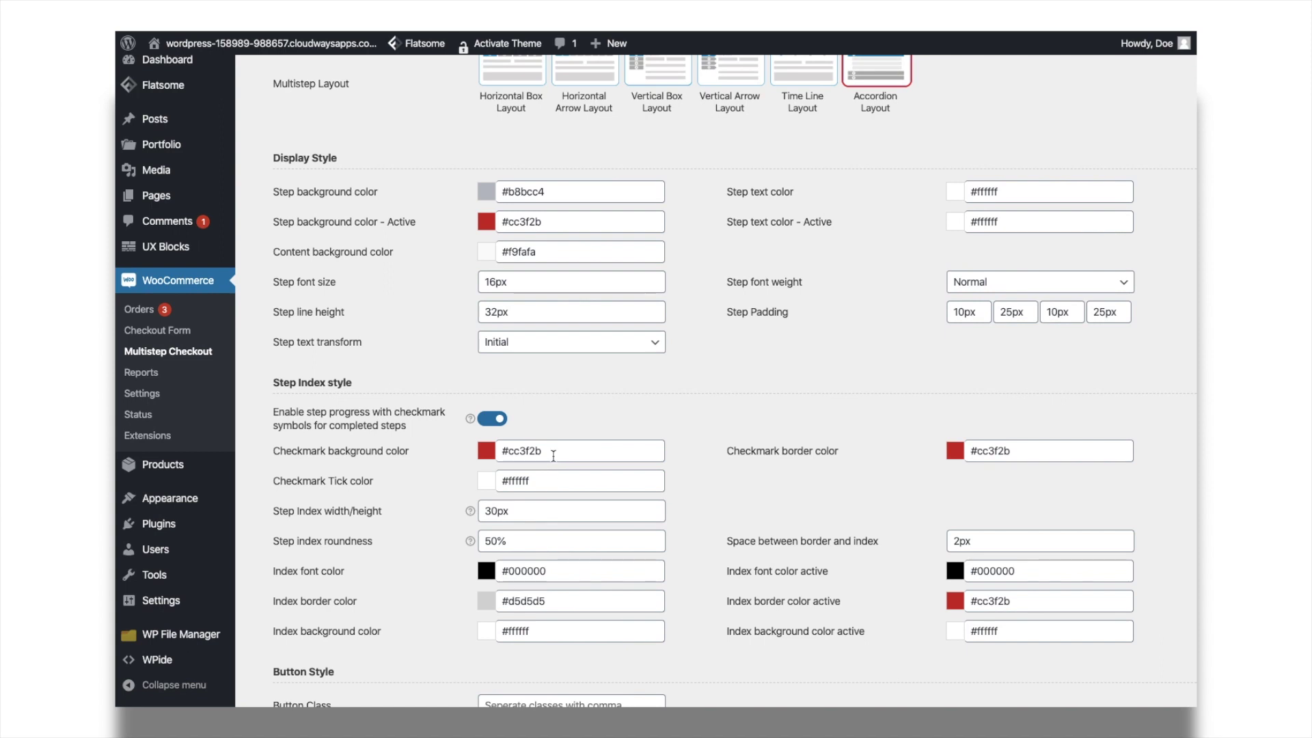
left_click(554, 455)
left_click(1044, 457)
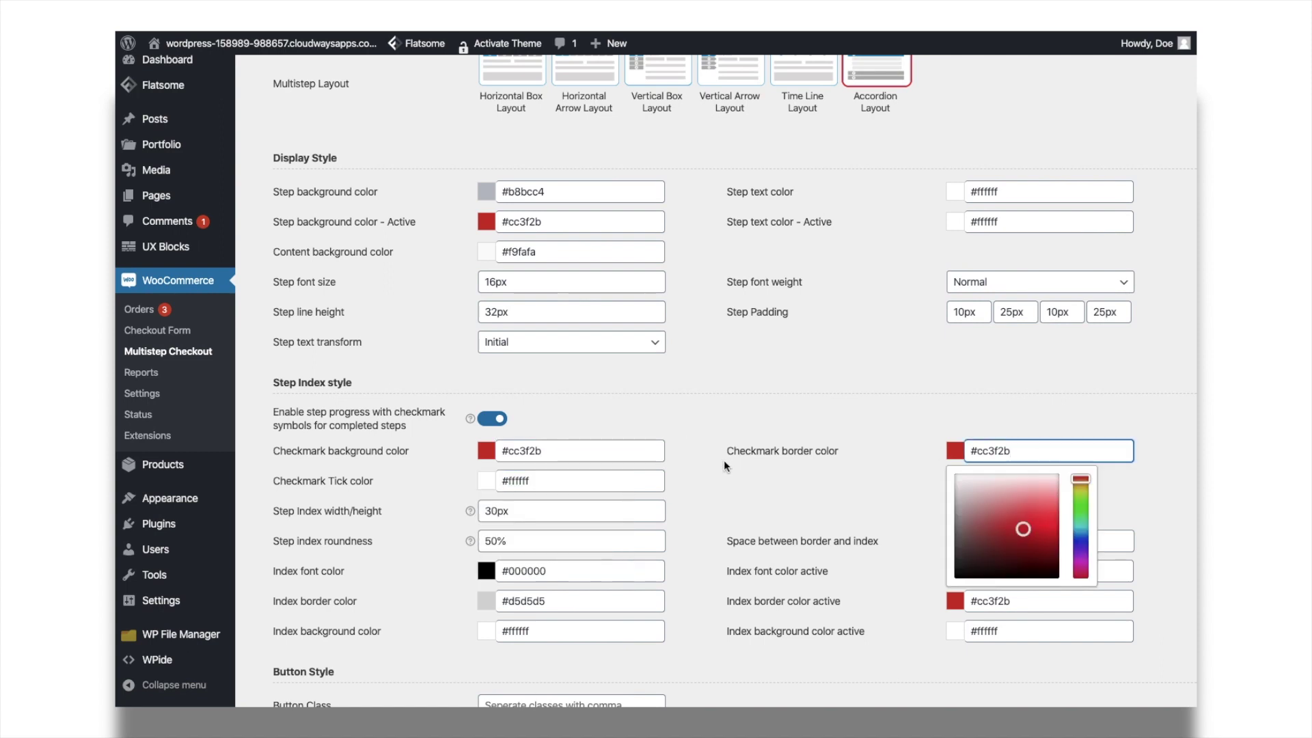
left_click(581, 480)
left_click(743, 506)
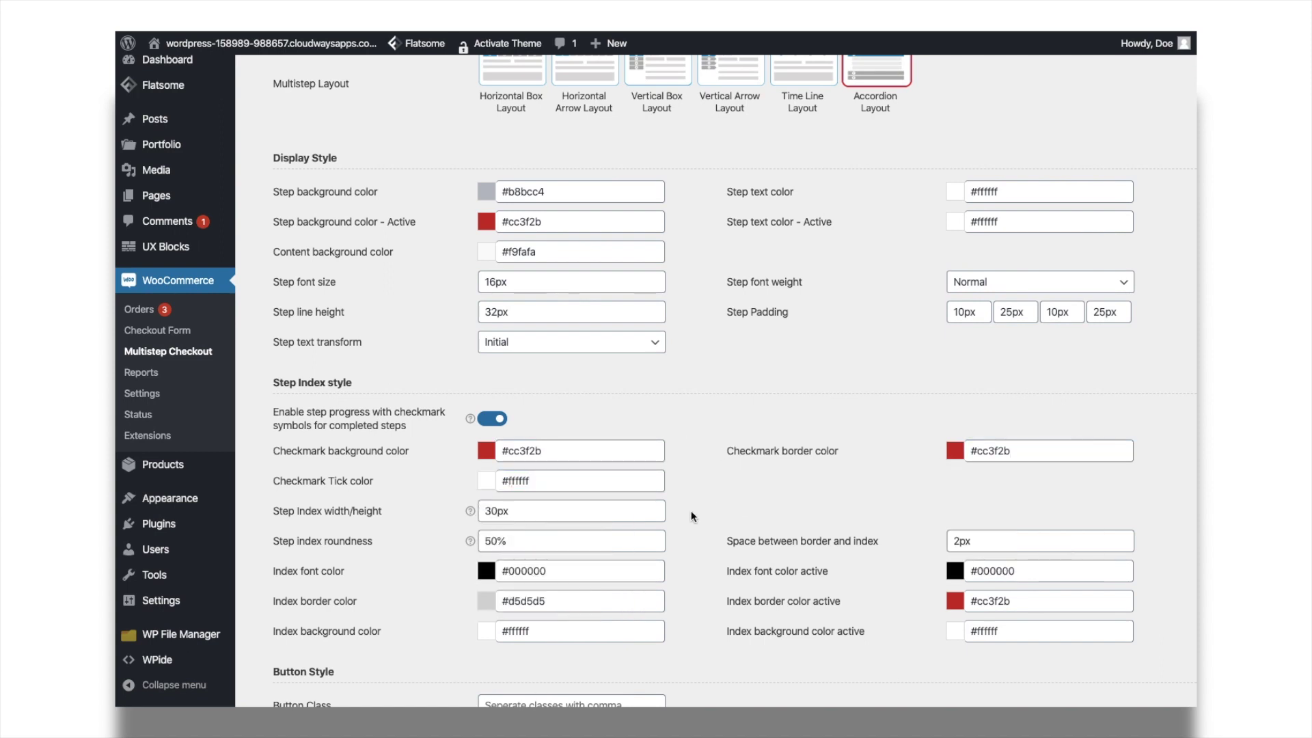
scroll(690, 510, "down", 5)
left_click(298, 632)
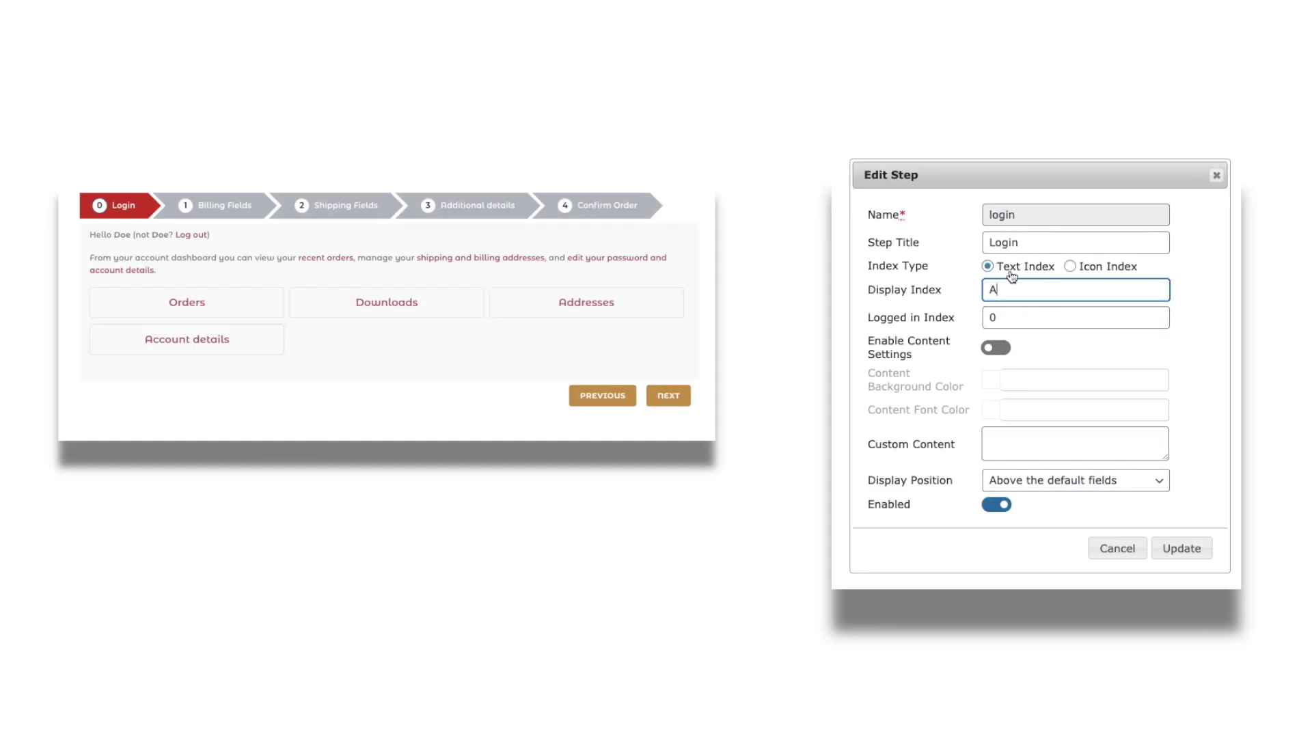
Change the Login step's display index to 1 and switch it to an icon index.
key("BackSpace")
type("1")
left_click(1069, 266)
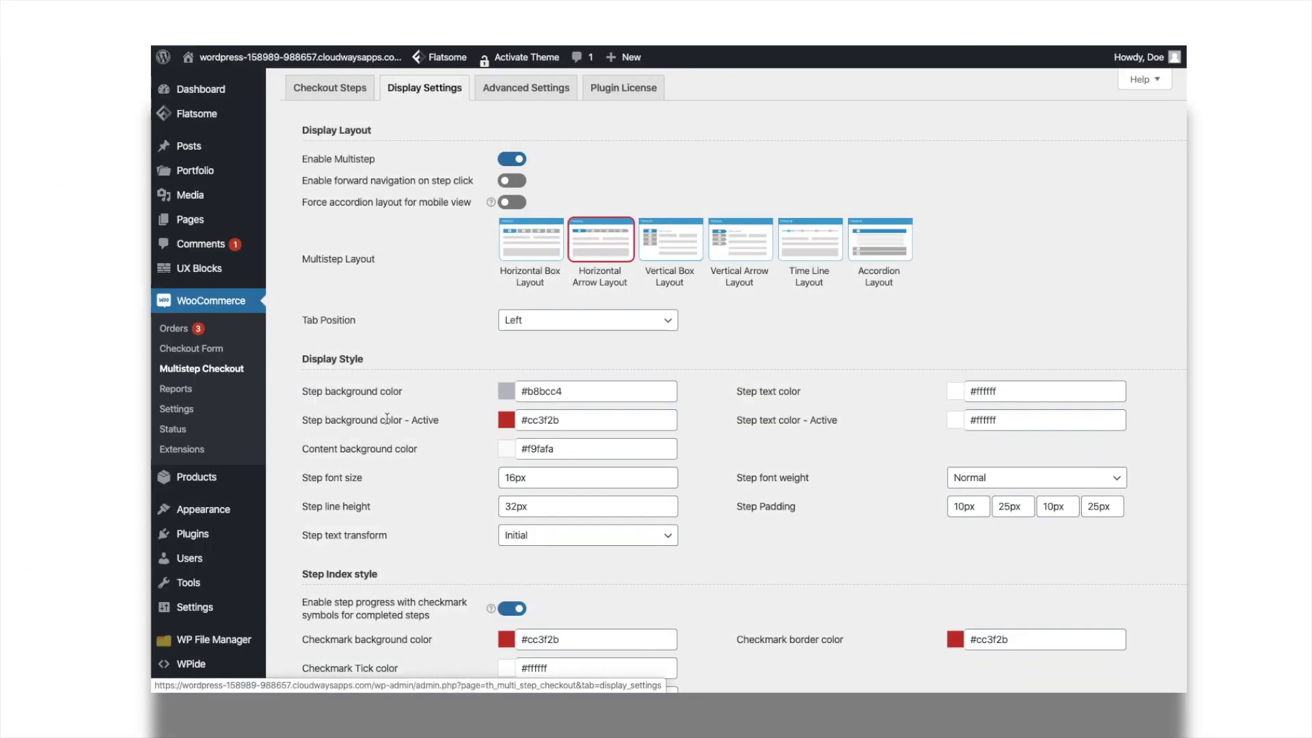
scroll(374, 414, "down", 3)
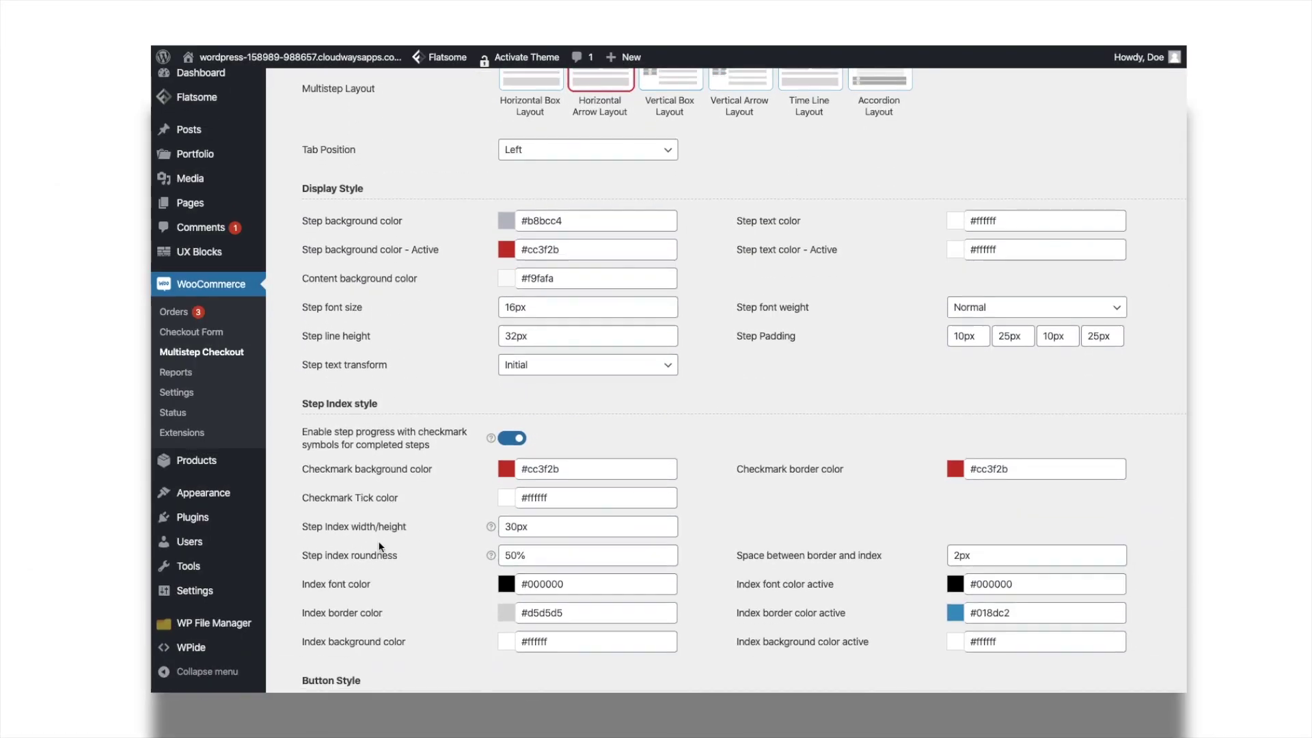
scroll(410, 423, "down", 2)
left_click(520, 448)
left_click(547, 476)
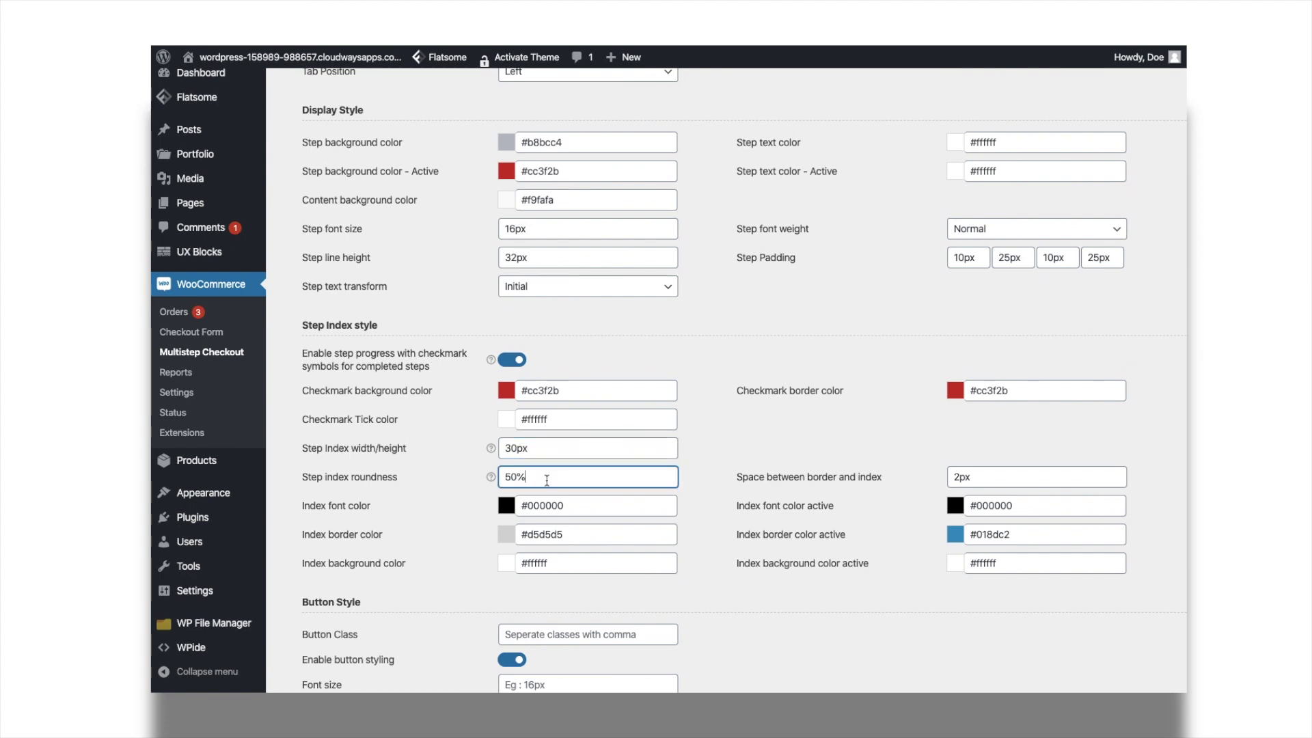
left_click(1015, 478)
left_click(615, 507)
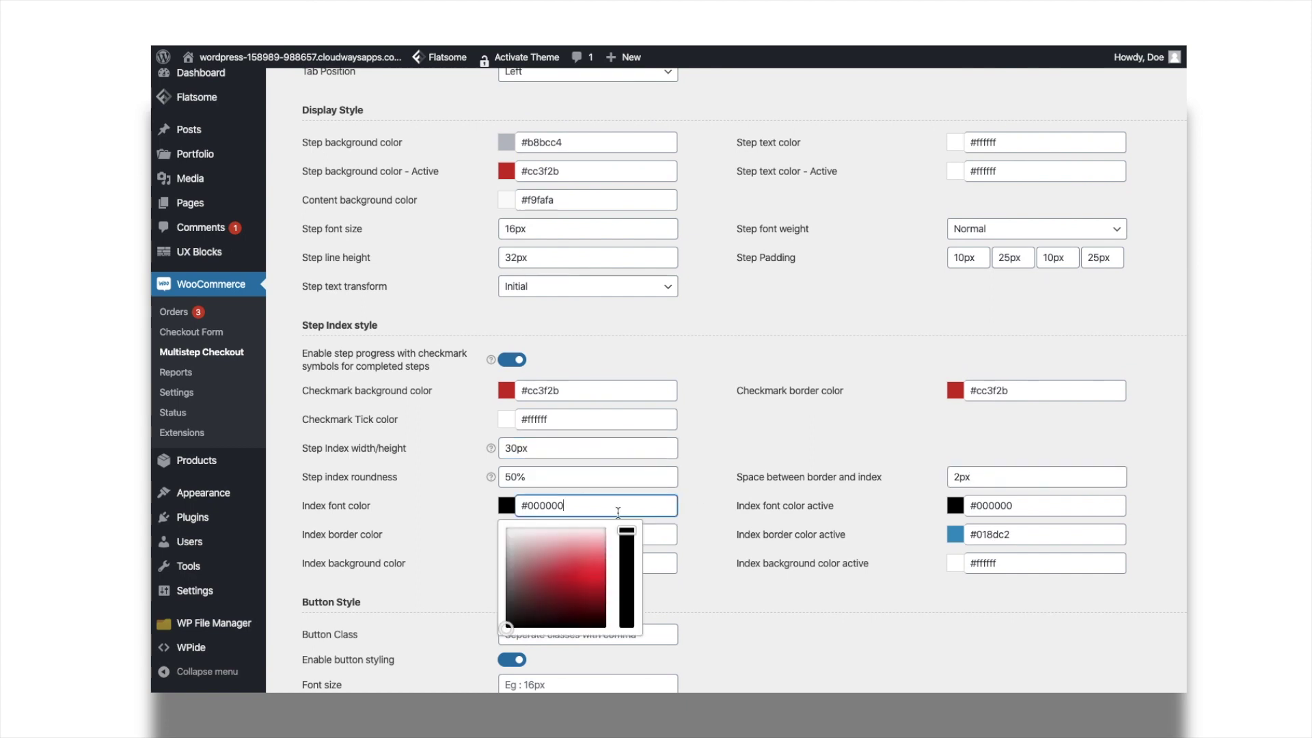
left_click(1031, 505)
left_click(597, 536)
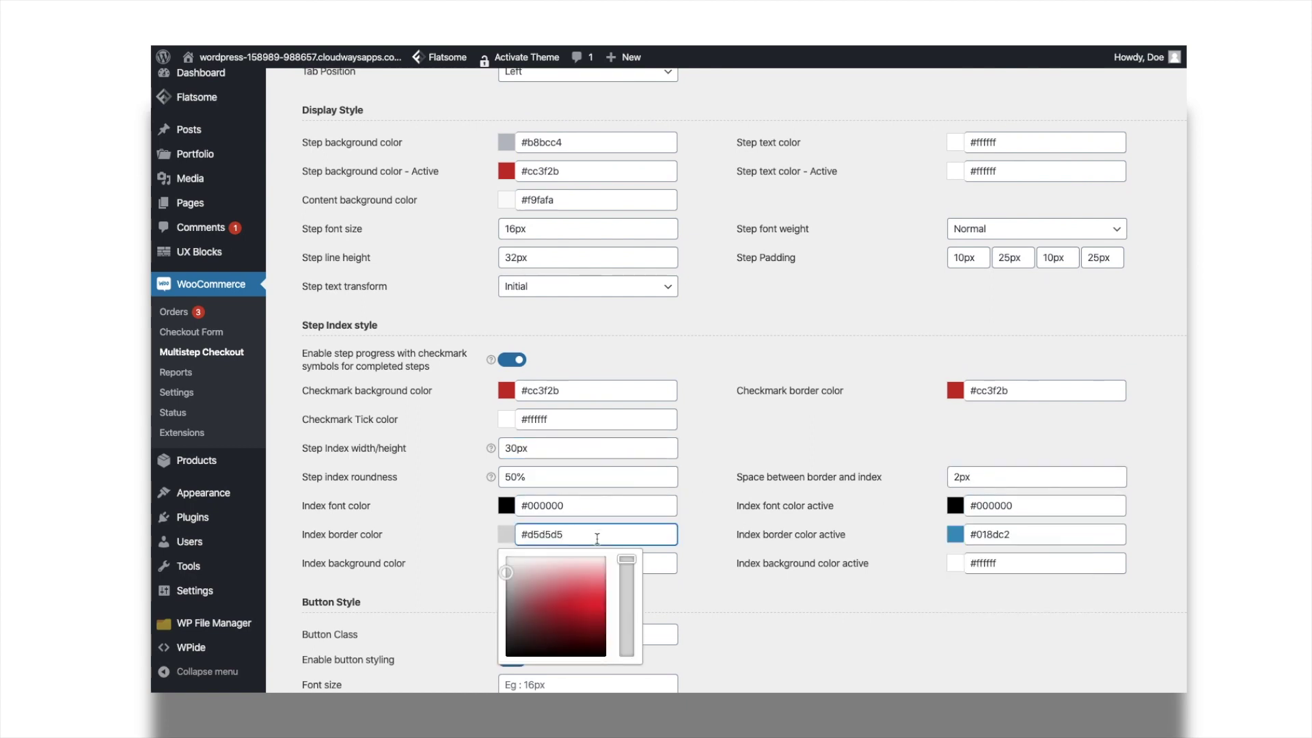
left_click(1017, 538)
left_click(657, 563)
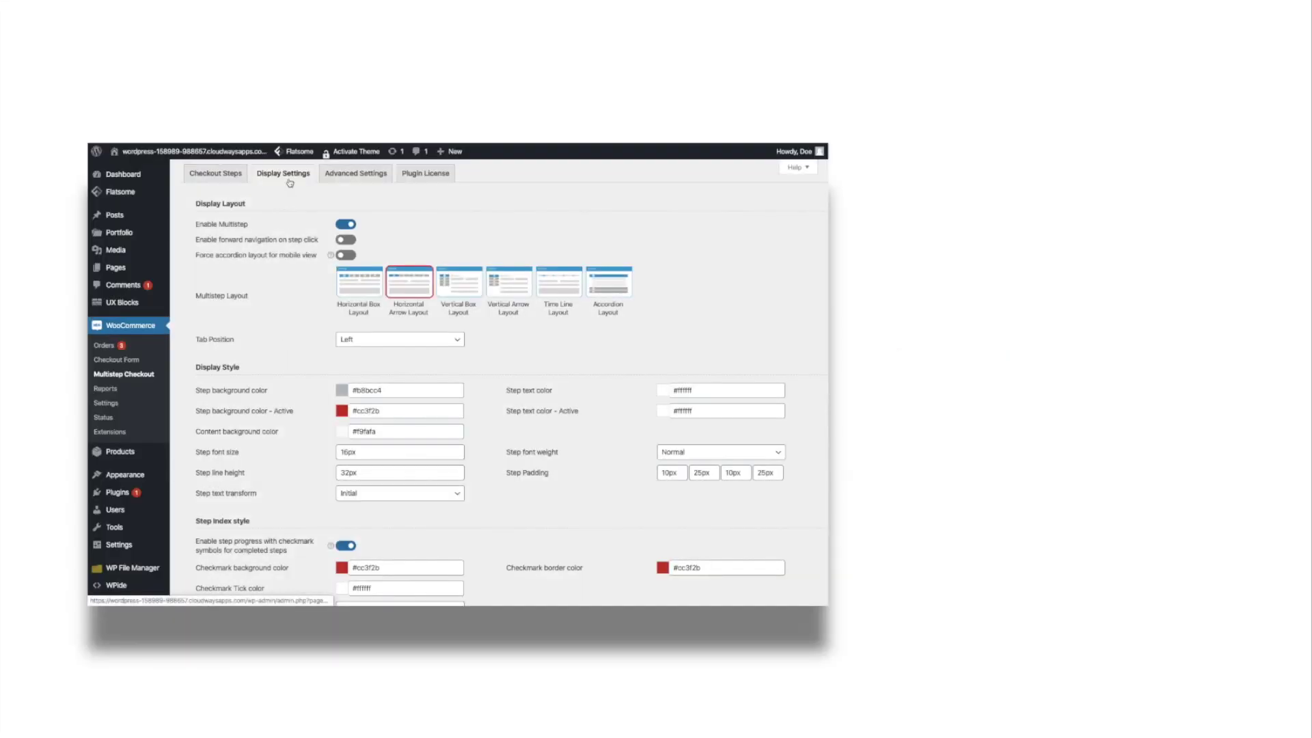
Review the button font size and the text and background colour pickers, including hover colours.
scroll(273, 376, "down", 5)
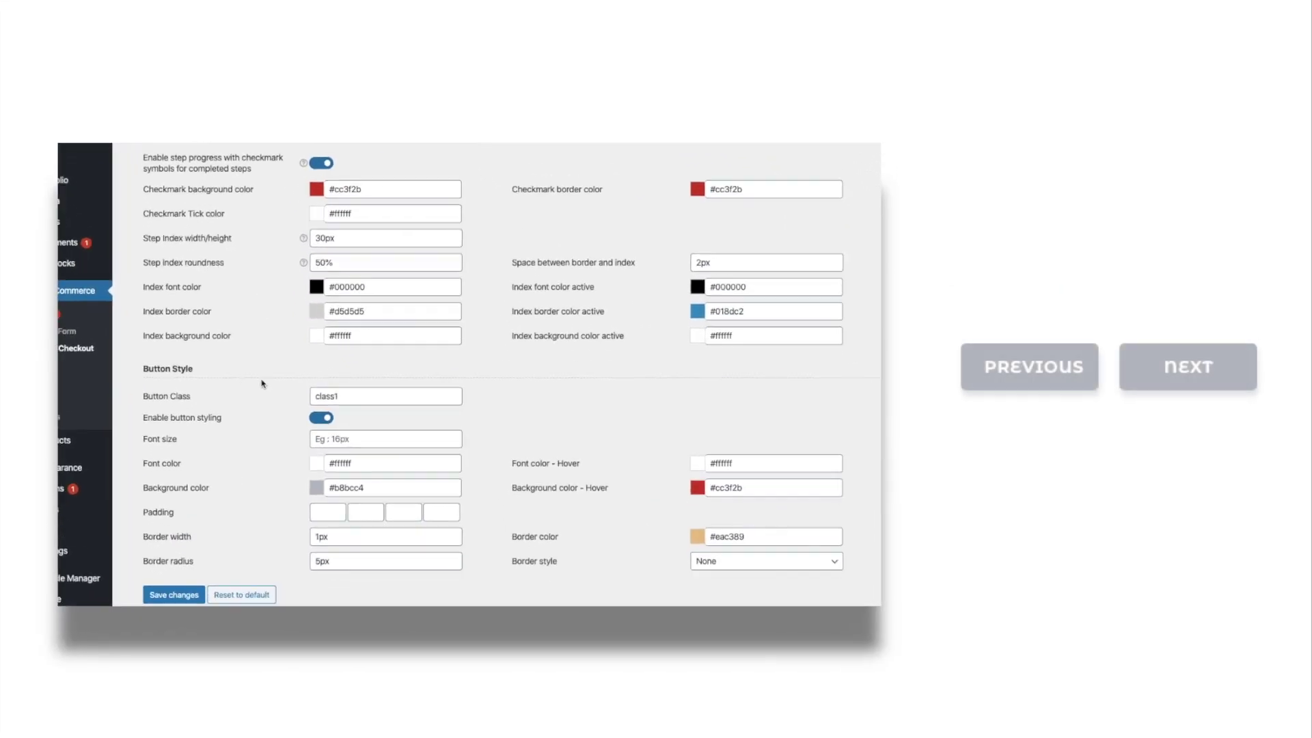
left_click(338, 441)
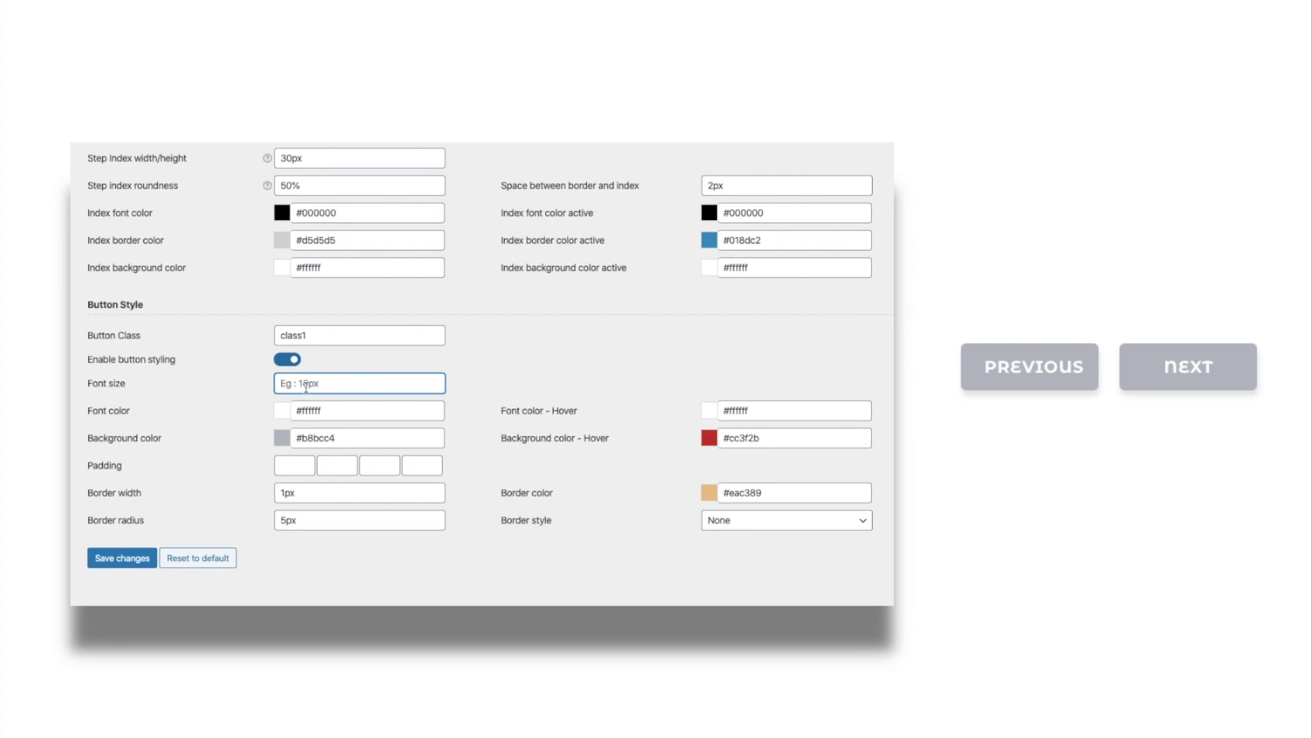
left_click(339, 414)
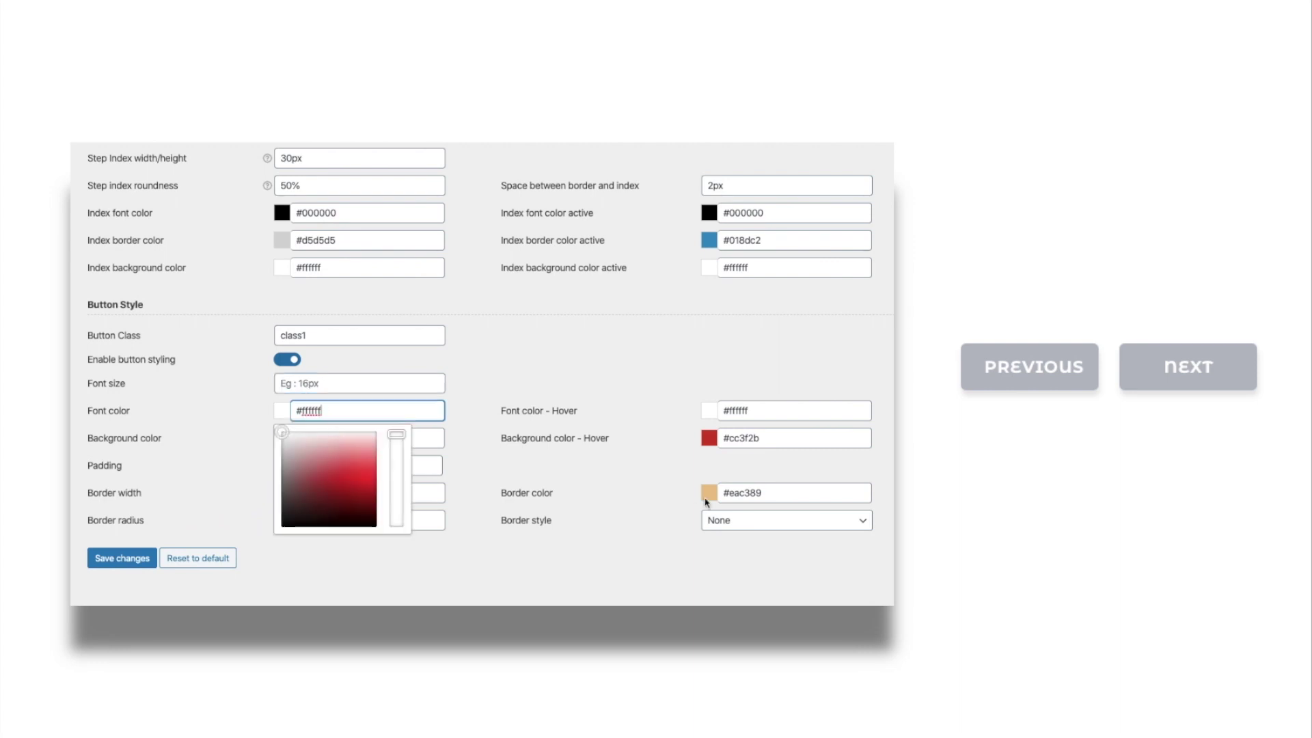
left_click(774, 414)
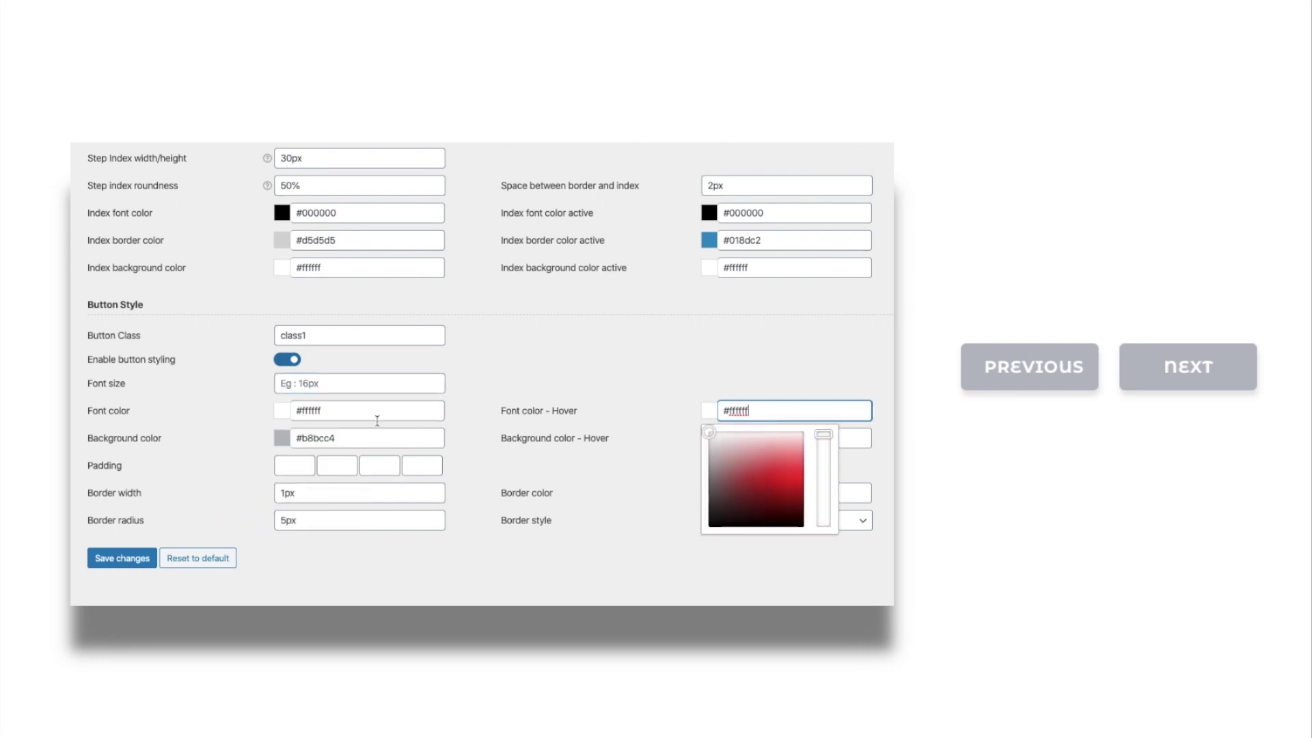
left_click(358, 438)
left_click(769, 433)
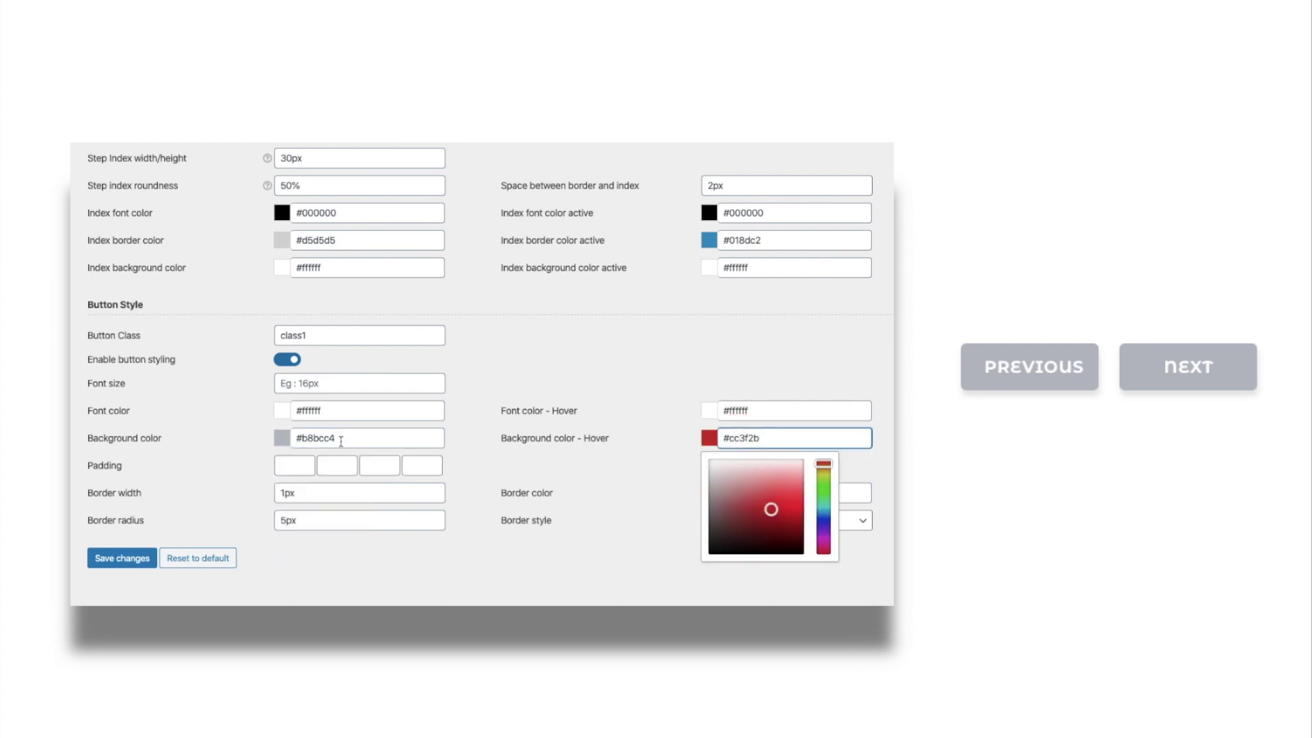
Step through the four button padding values, border width, border colour, radius and border styles.
left_click(293, 465)
key("Tab")
left_click(386, 457)
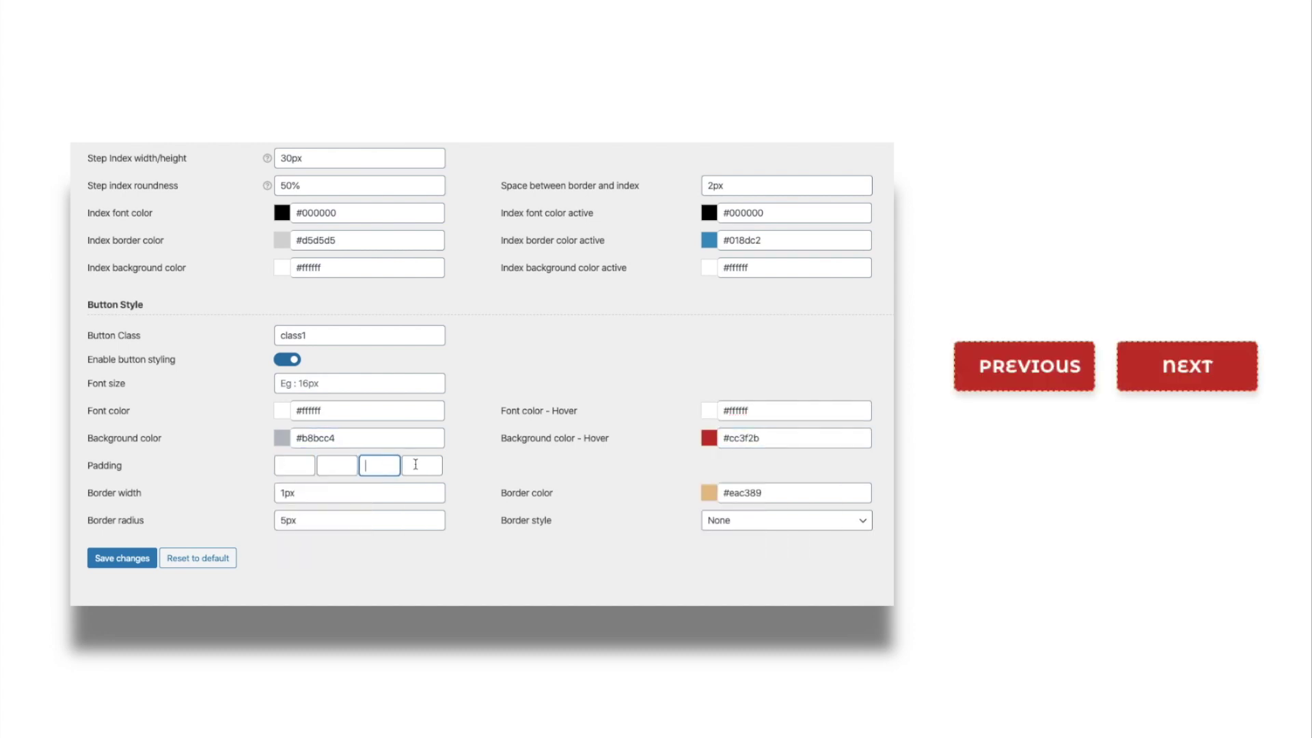
left_click(415, 465)
left_click(355, 492)
left_click(751, 494)
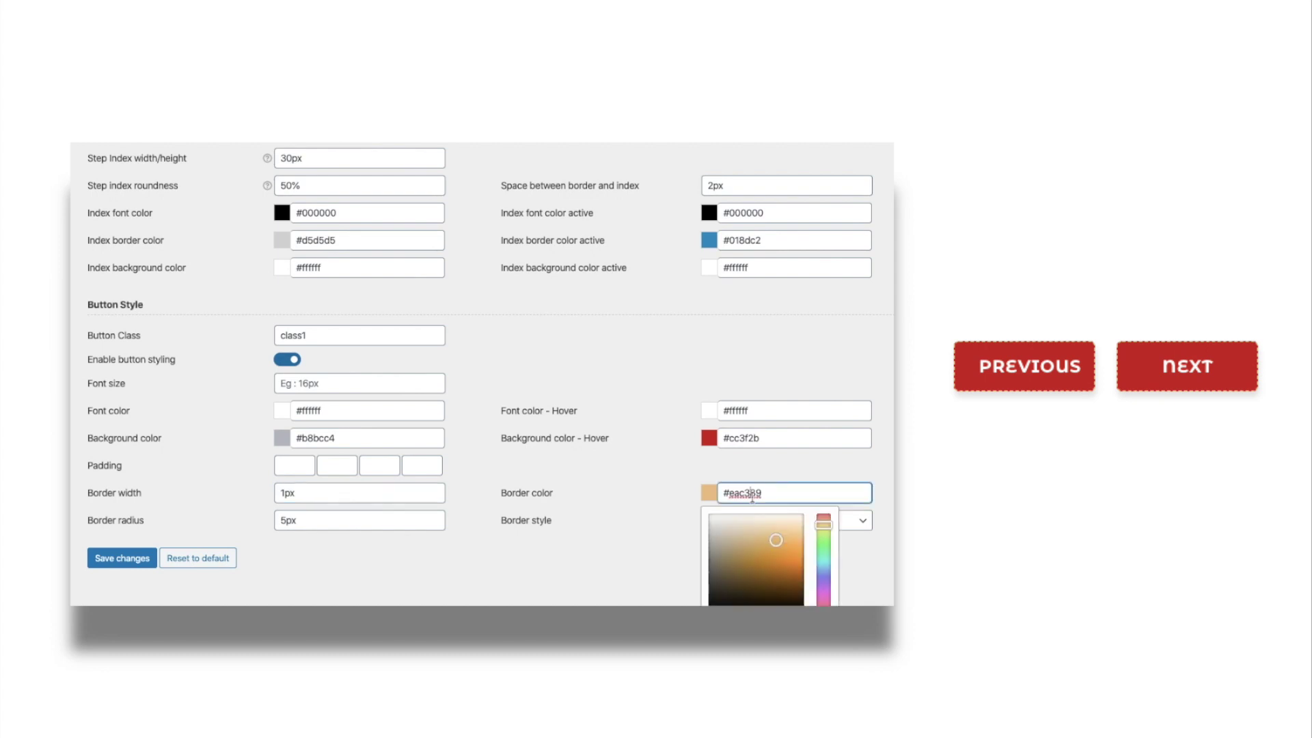
left_click(385, 519)
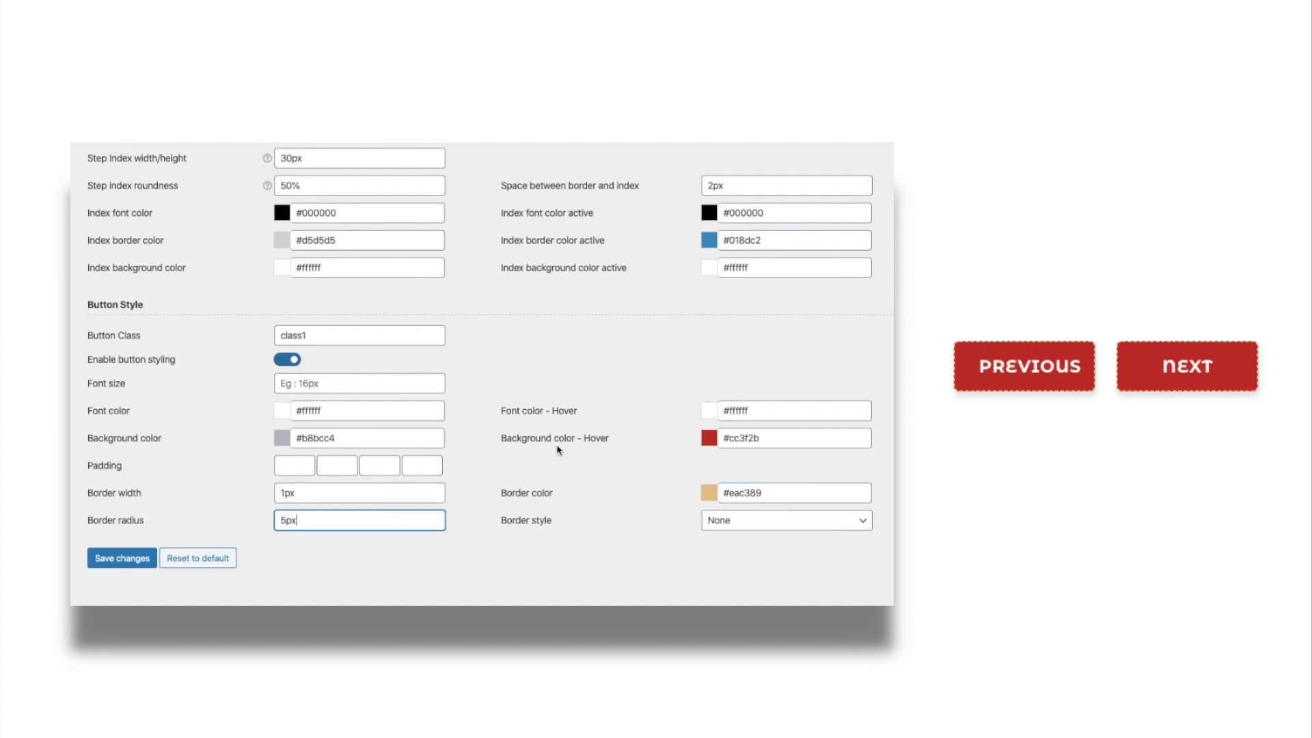
left_click(796, 519)
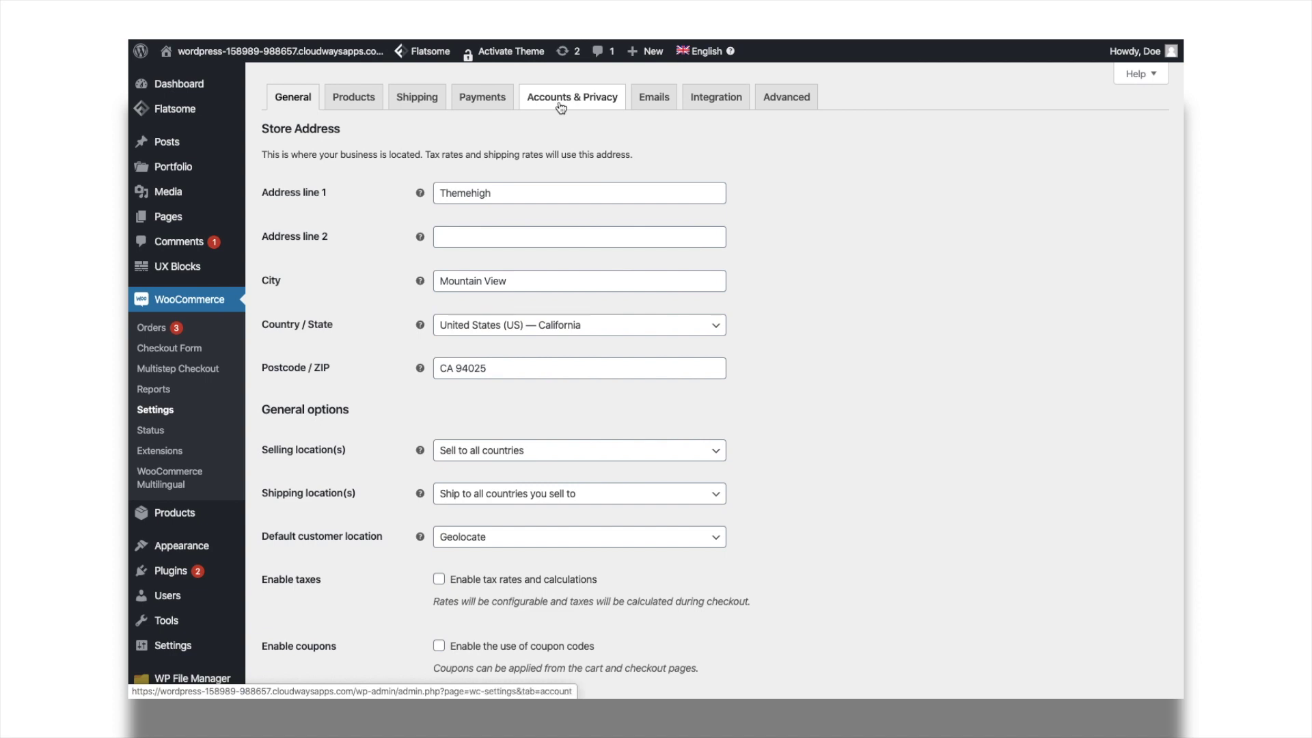
Tick 'Allow customers to log into an existing account during checkout' under Accounts & Privacy and save.
left_click(560, 103)
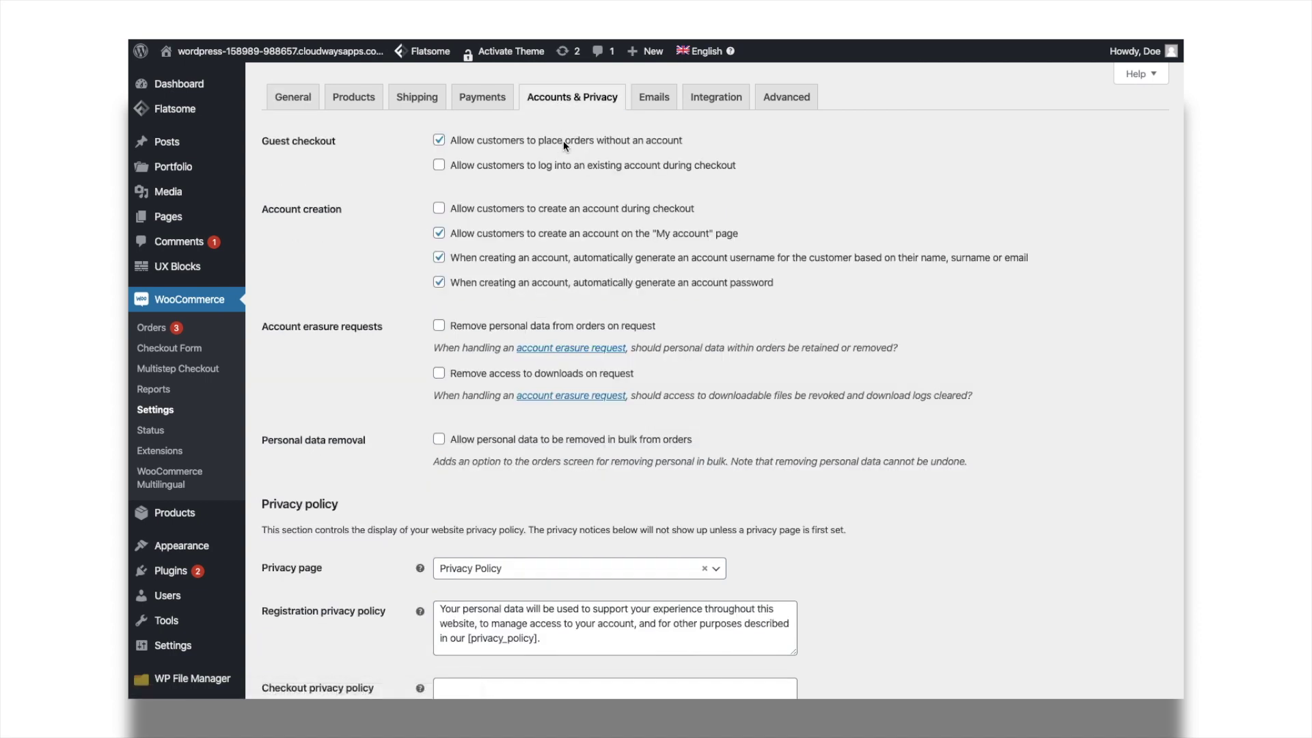
left_click(439, 168)
scroll(404, 354, "down", 7)
left_click(314, 621)
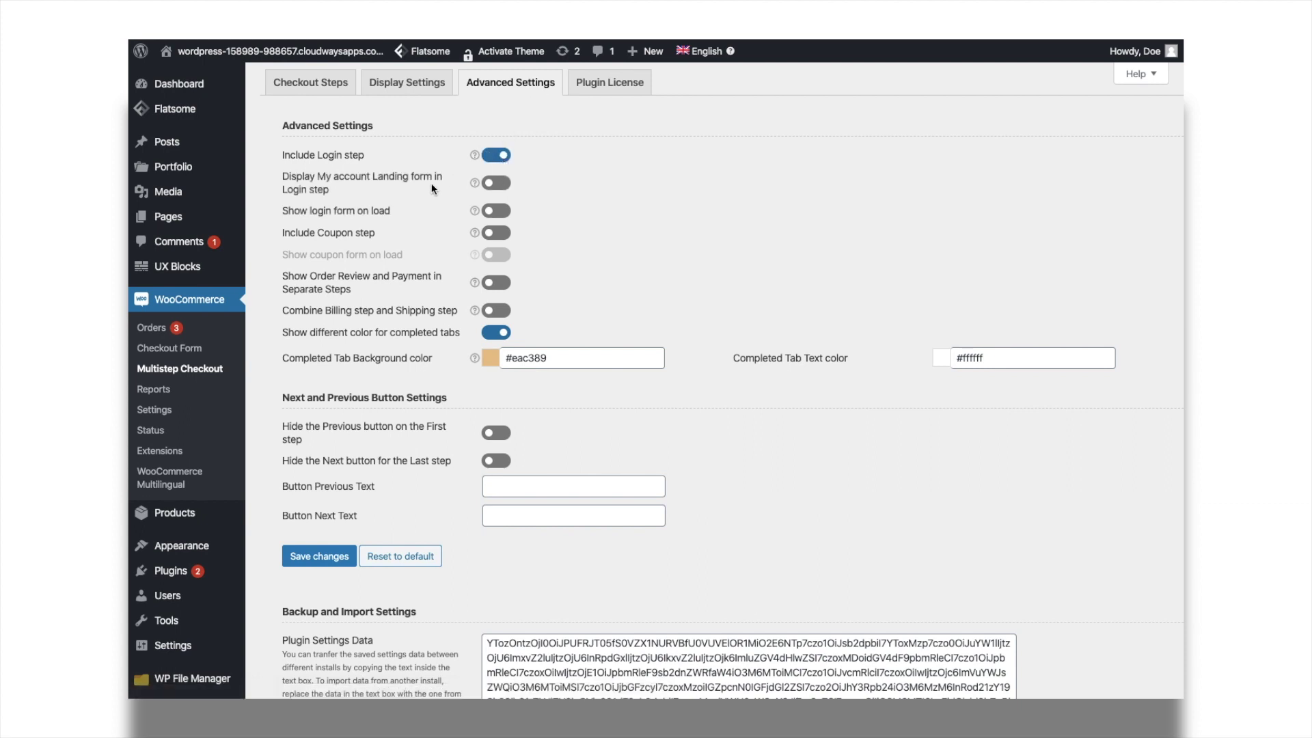
Enable Show login form on load, Include Coupon step and Show coupon form on load, then save.
left_click(507, 185)
left_click(491, 186)
left_click(503, 217)
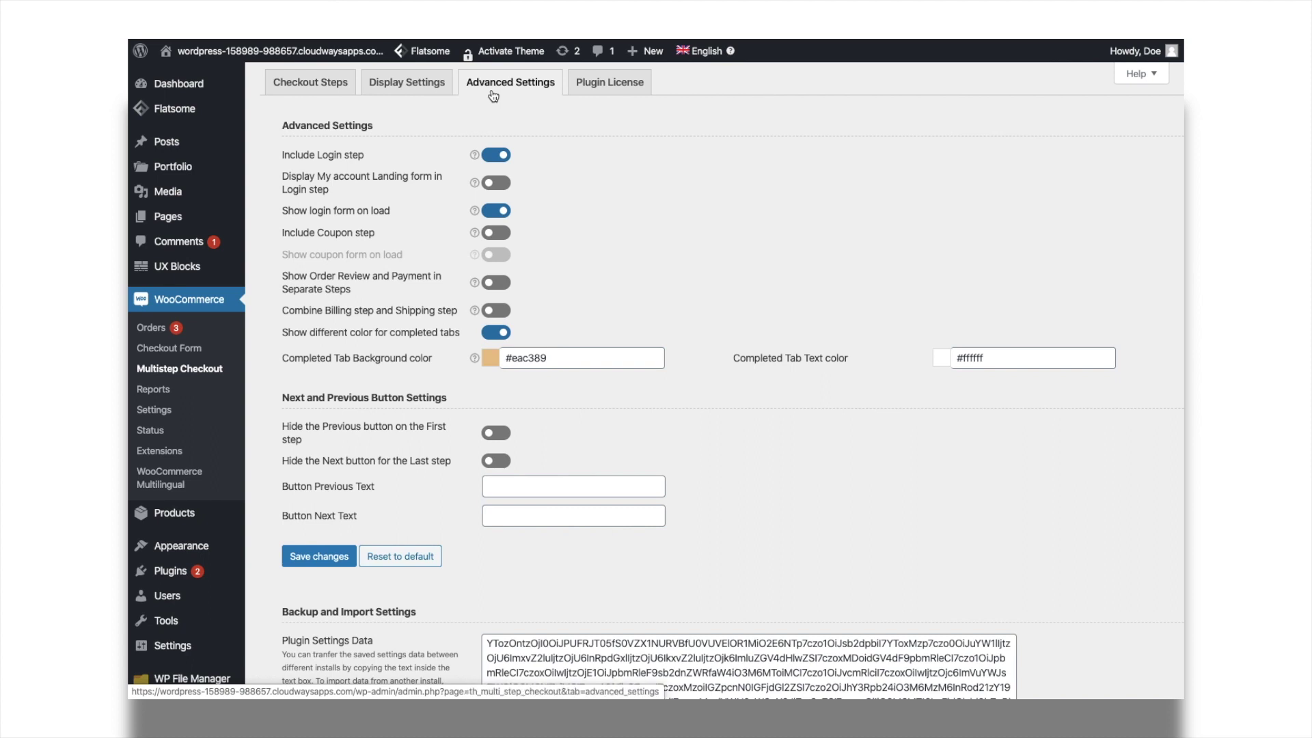
left_click(504, 237)
mouse_move(473, 256)
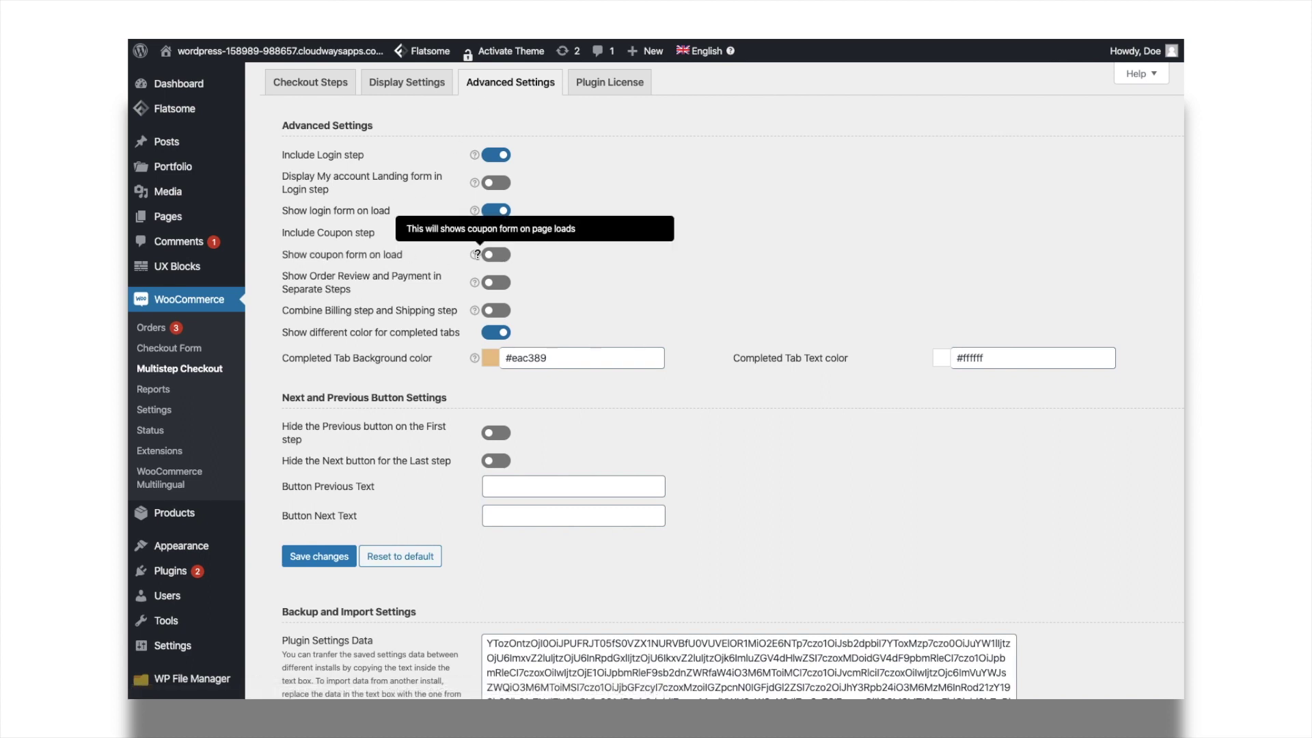
left_click(497, 255)
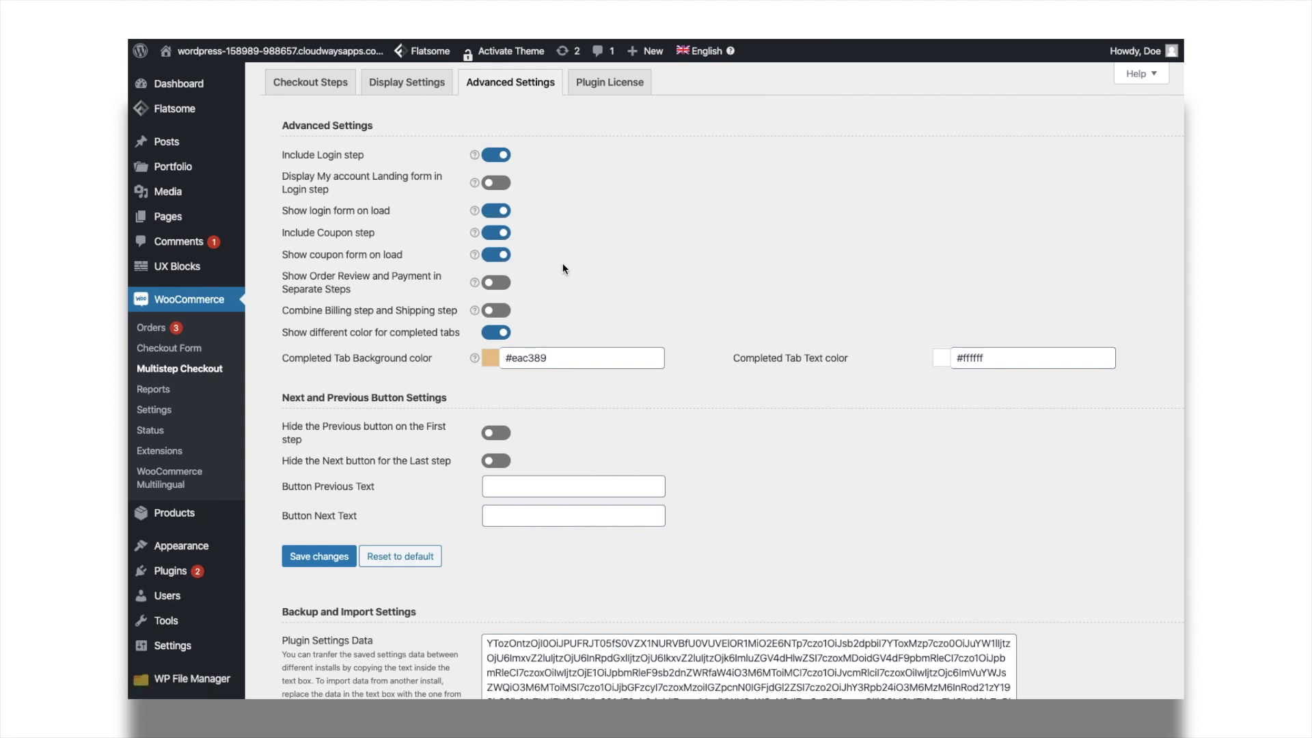
left_click(318, 555)
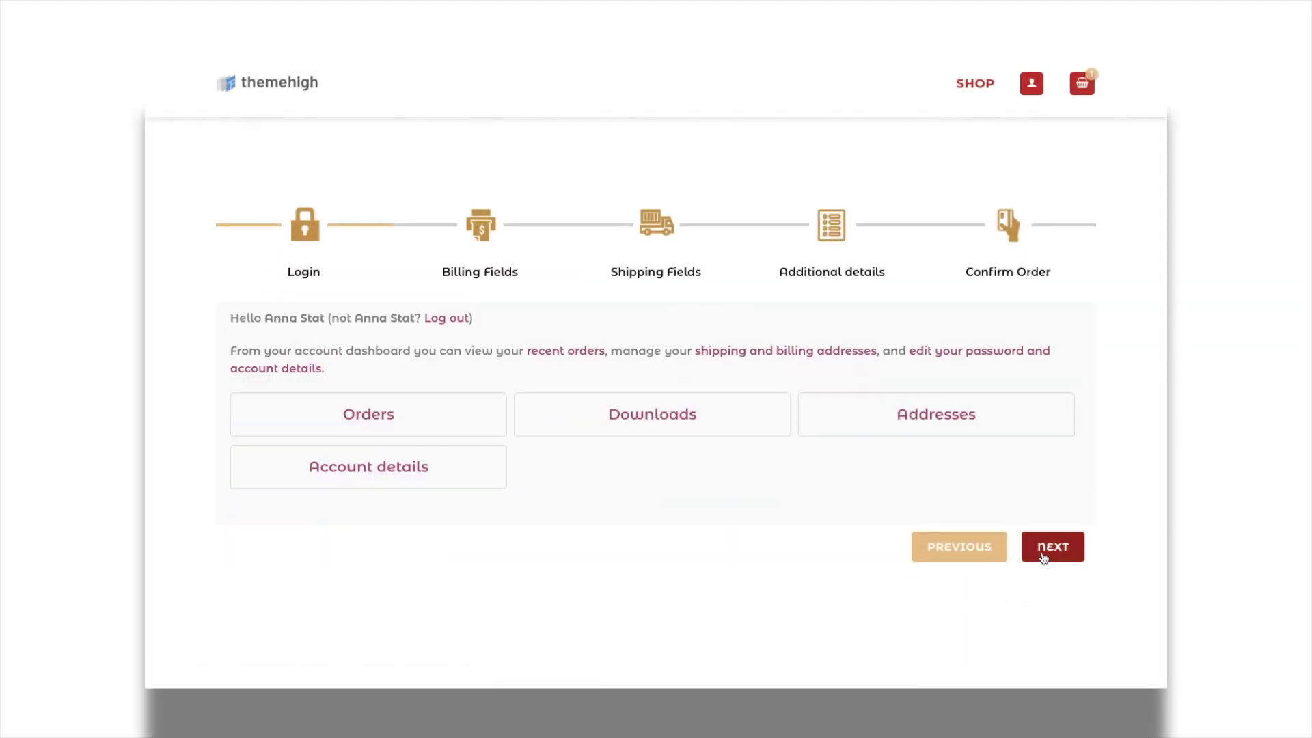
Advance the checkout from Login through Billing and Shipping to the Additional details step.
left_click(1052, 547)
scroll(842, 662, "down", 4)
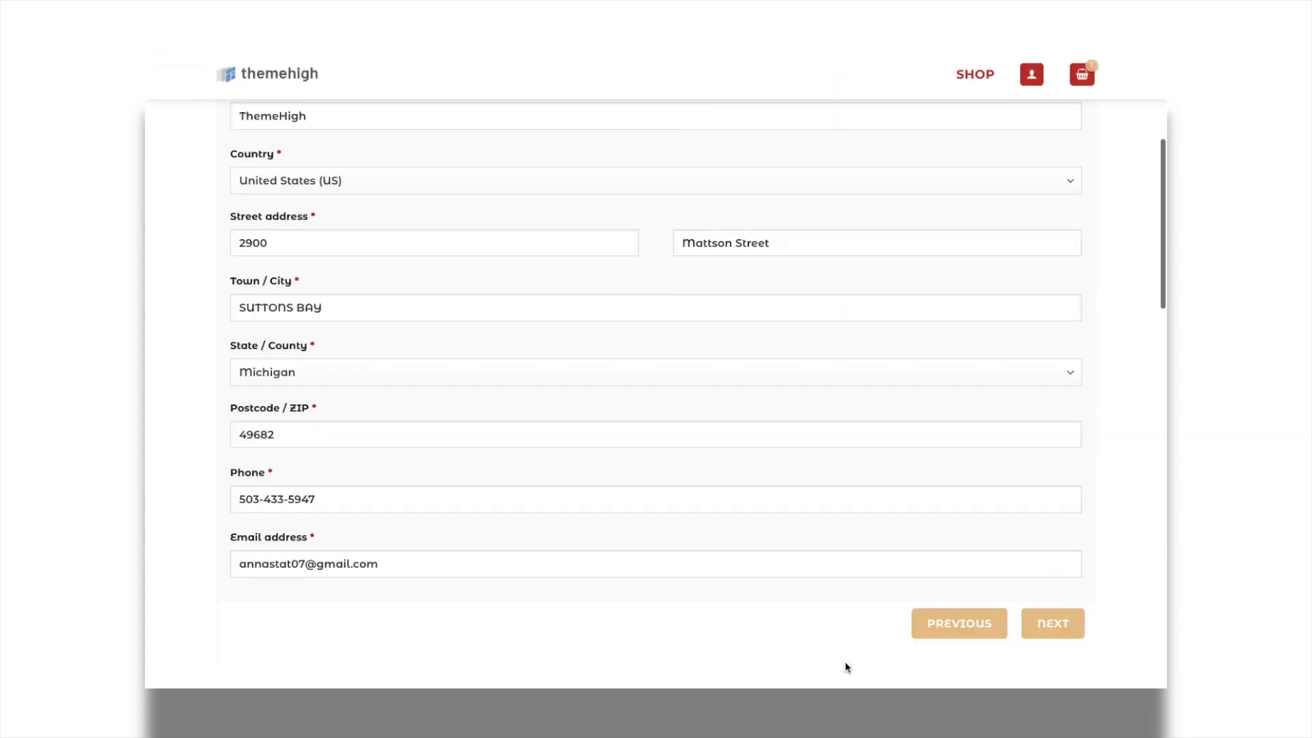
left_click(1052, 623)
left_click(1036, 442)
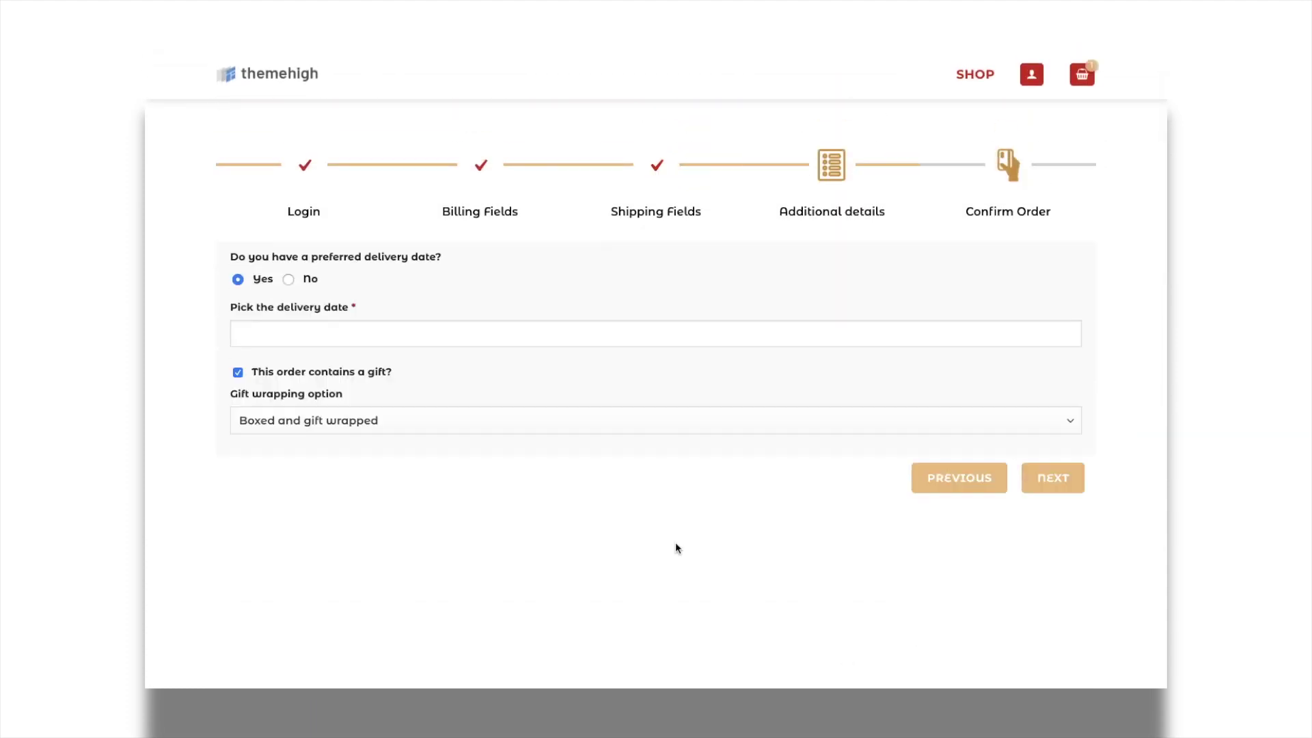
Set delivery date 25/02/2020, choose 'Presented as a gift basket' wrapping, and place the order.
left_click(289, 331)
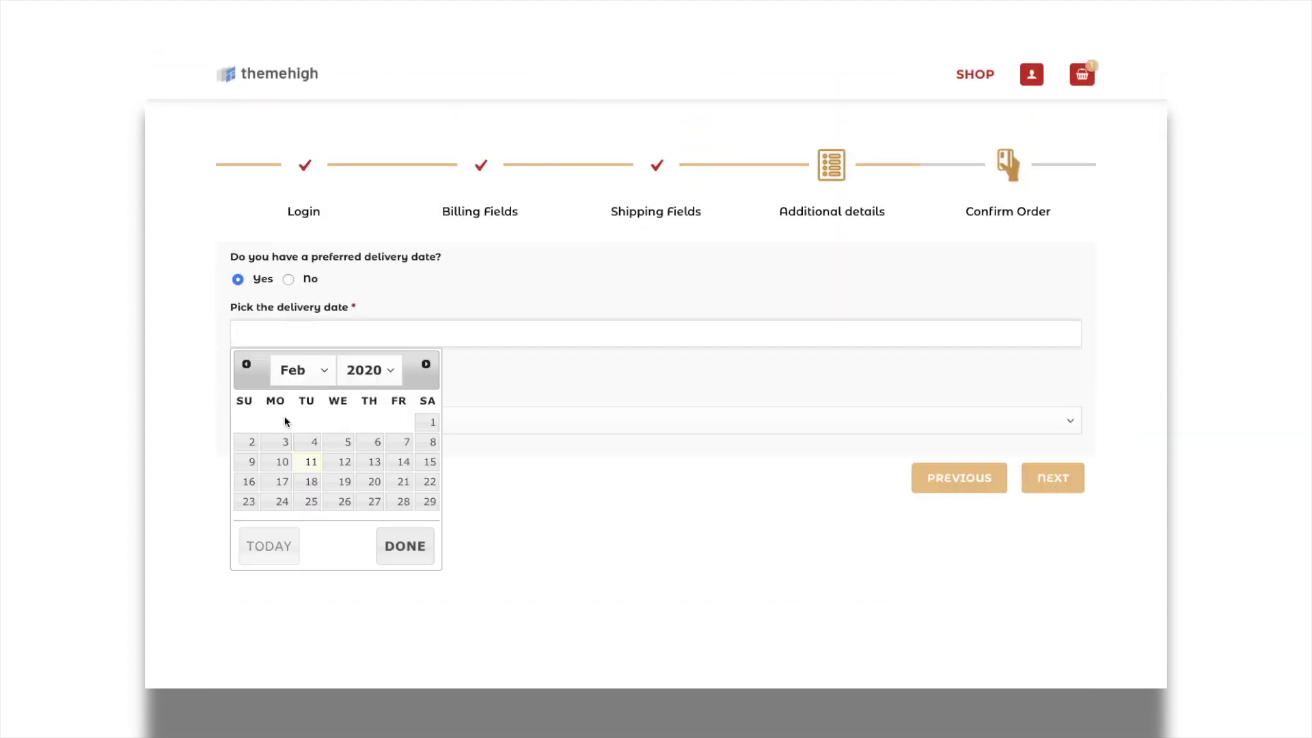
left_click(308, 502)
left_click(351, 421)
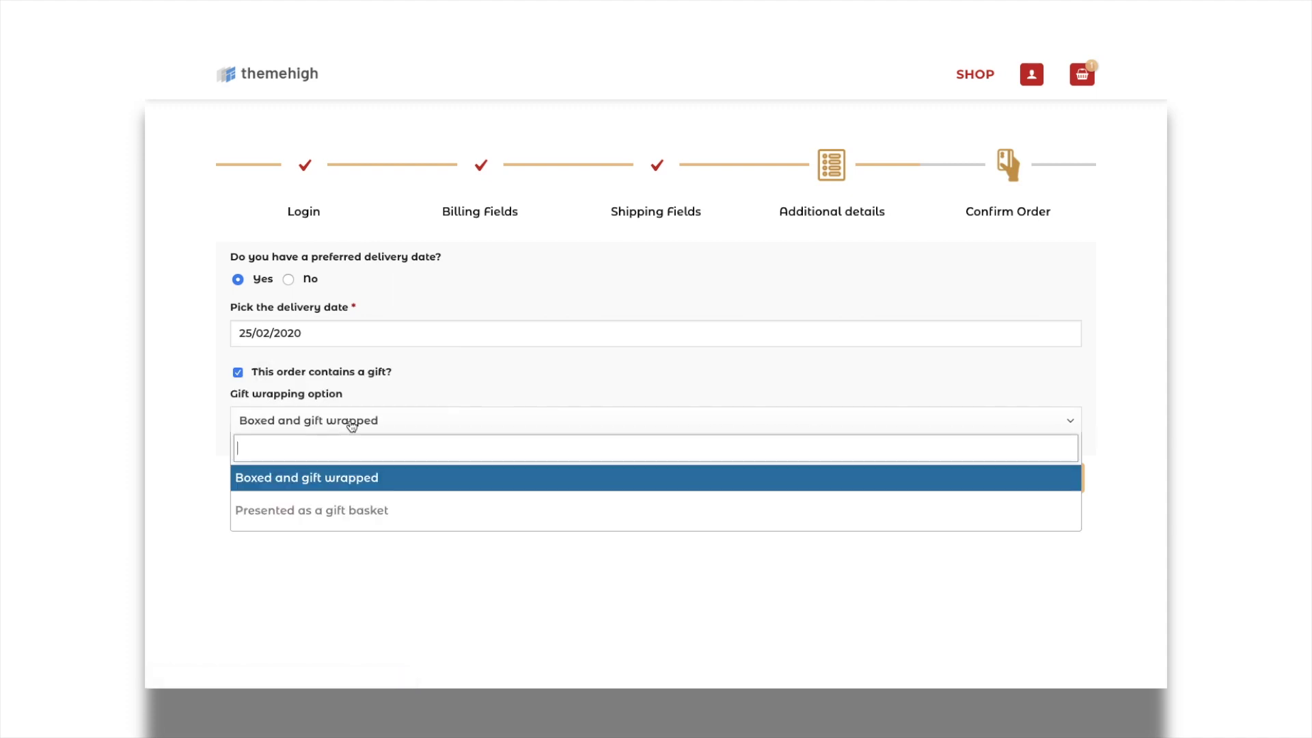
left_click(348, 509)
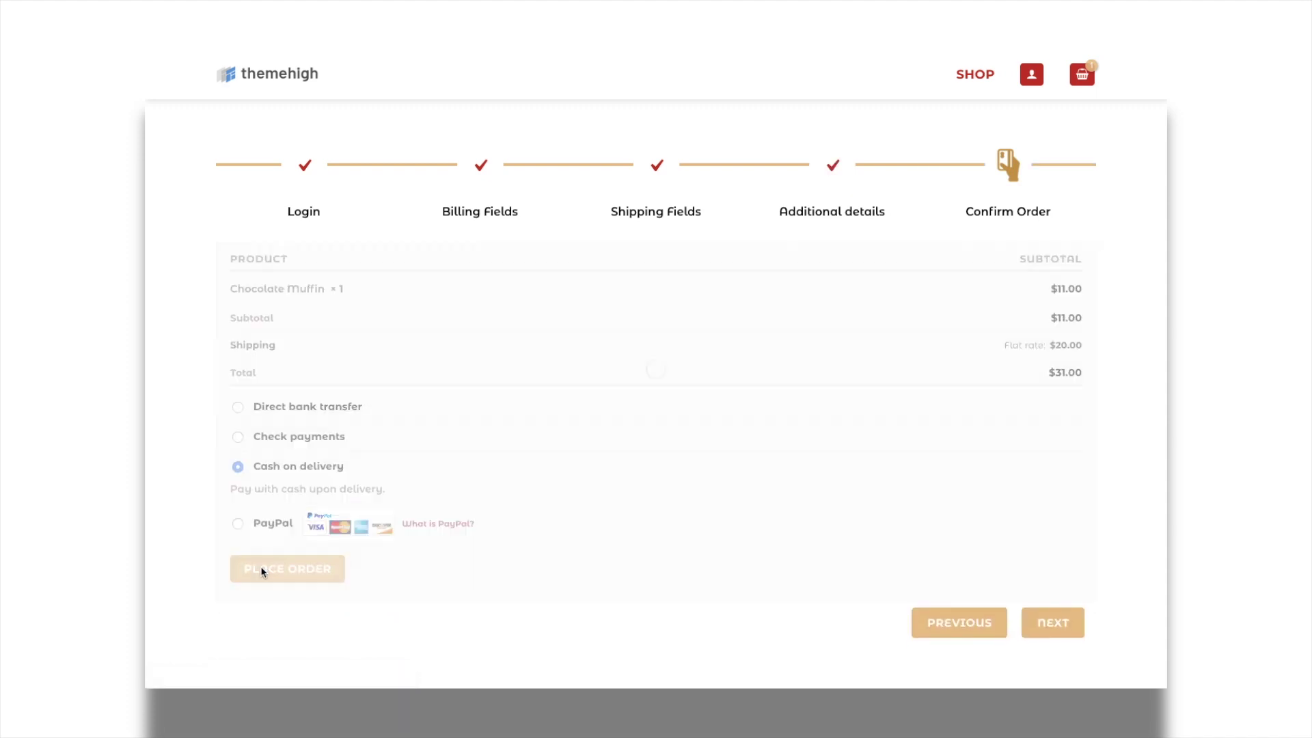
left_click(260, 567)
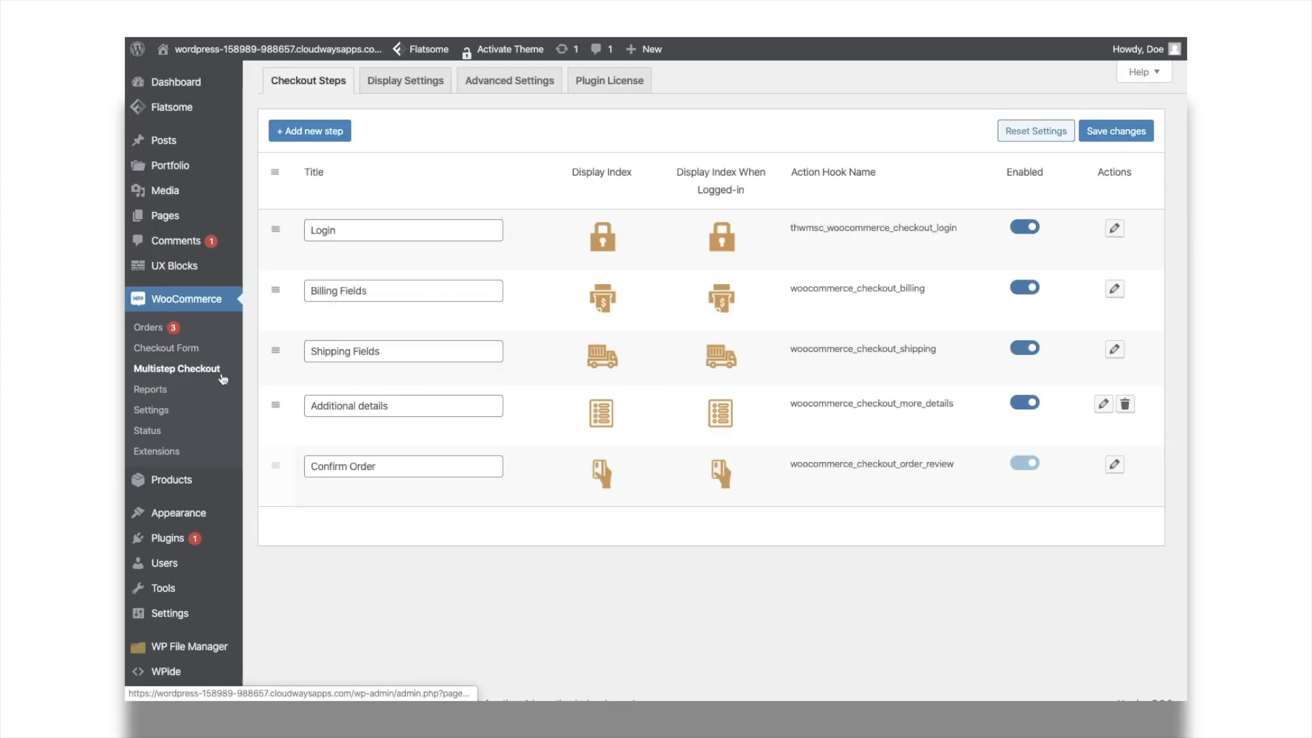
Review the Additional details step's title and internal name and update the step.
left_click(1103, 404)
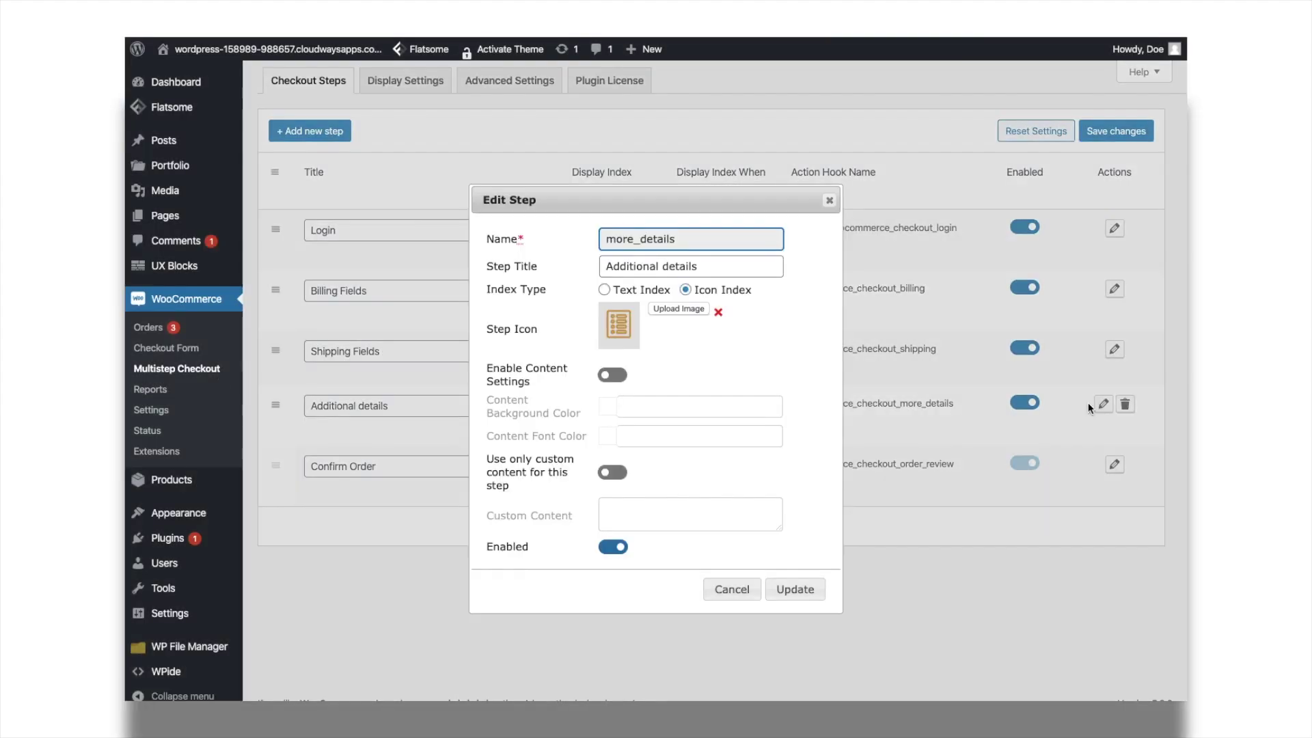
left_click(697, 266)
left_click(690, 244)
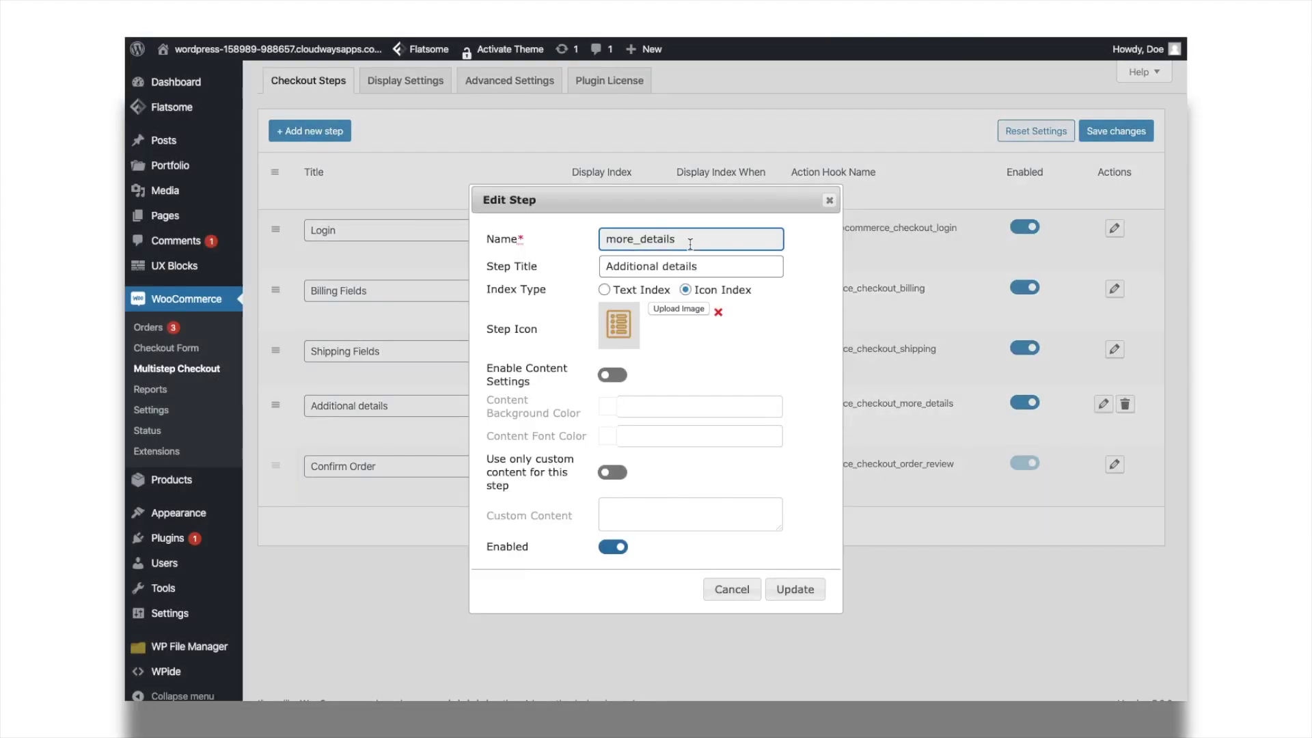
left_click(794, 589)
In the Checkout Form editor, inspect the Additional details section's display position and cancel.
left_click(171, 347)
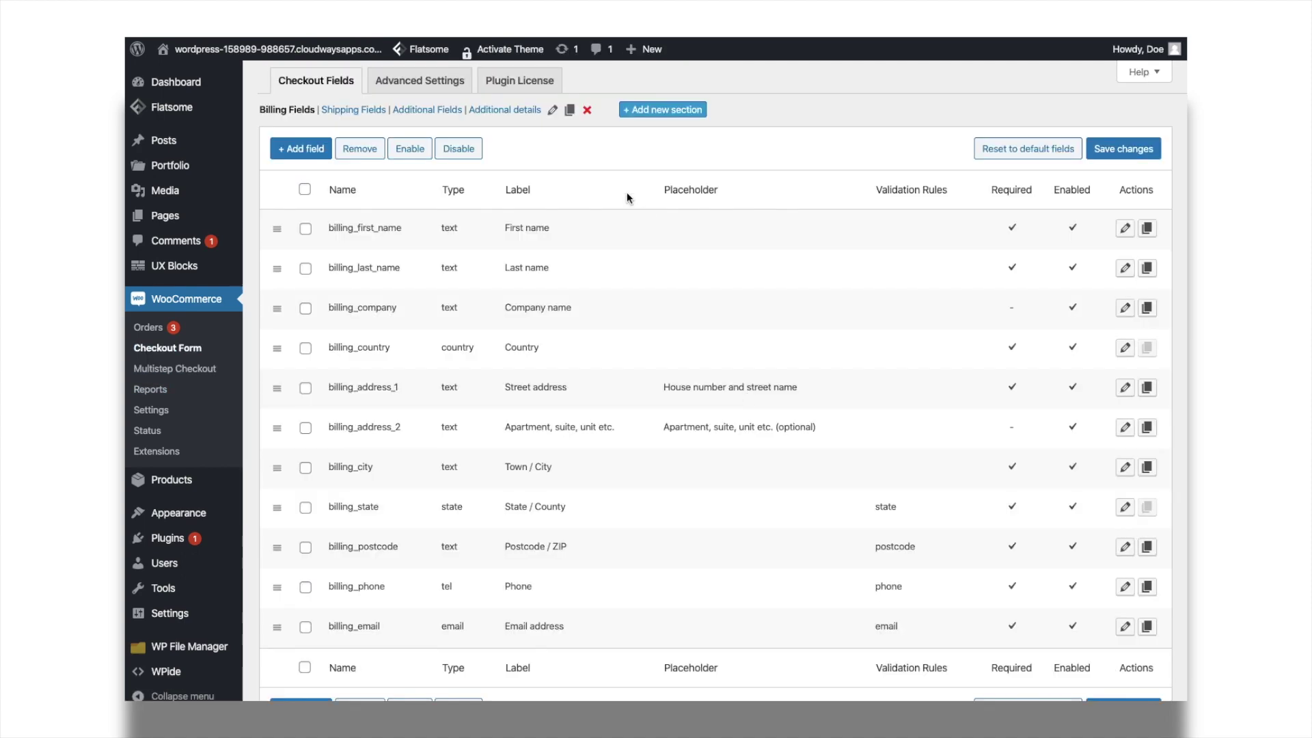
left_click(523, 110)
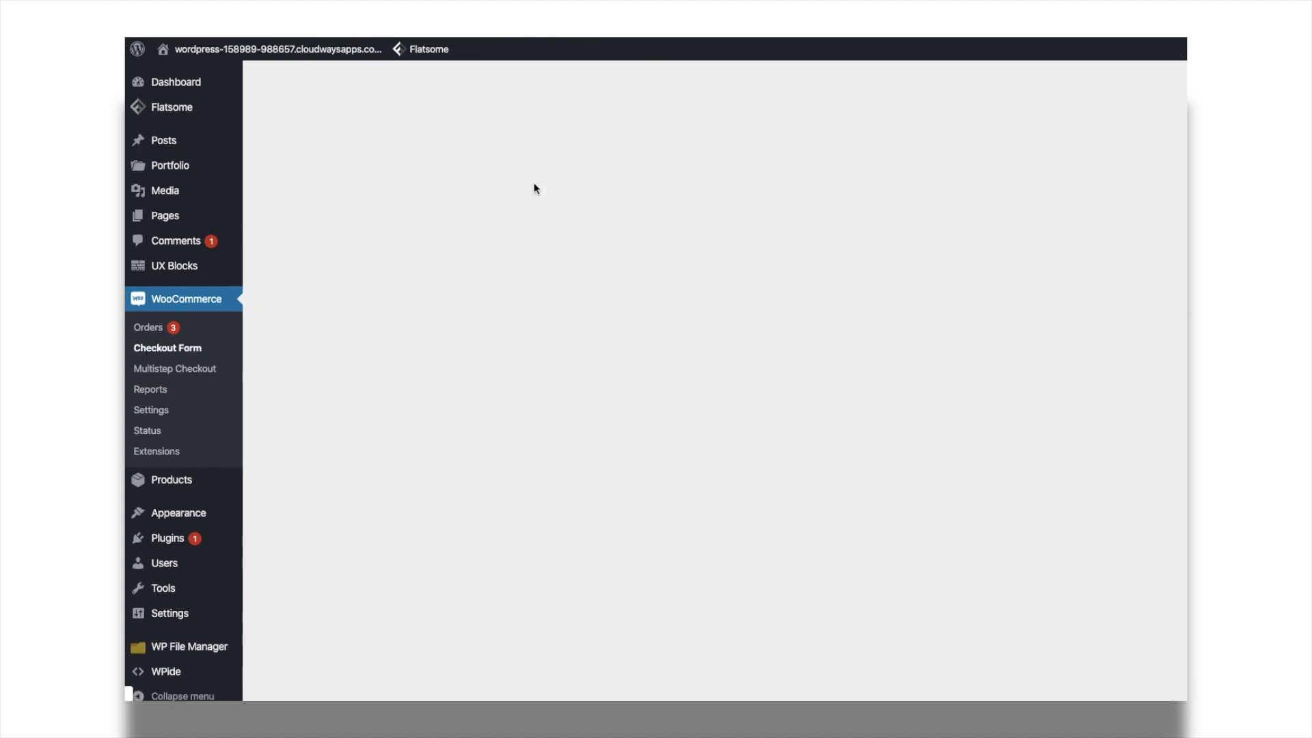
left_click(553, 110)
left_click(806, 299)
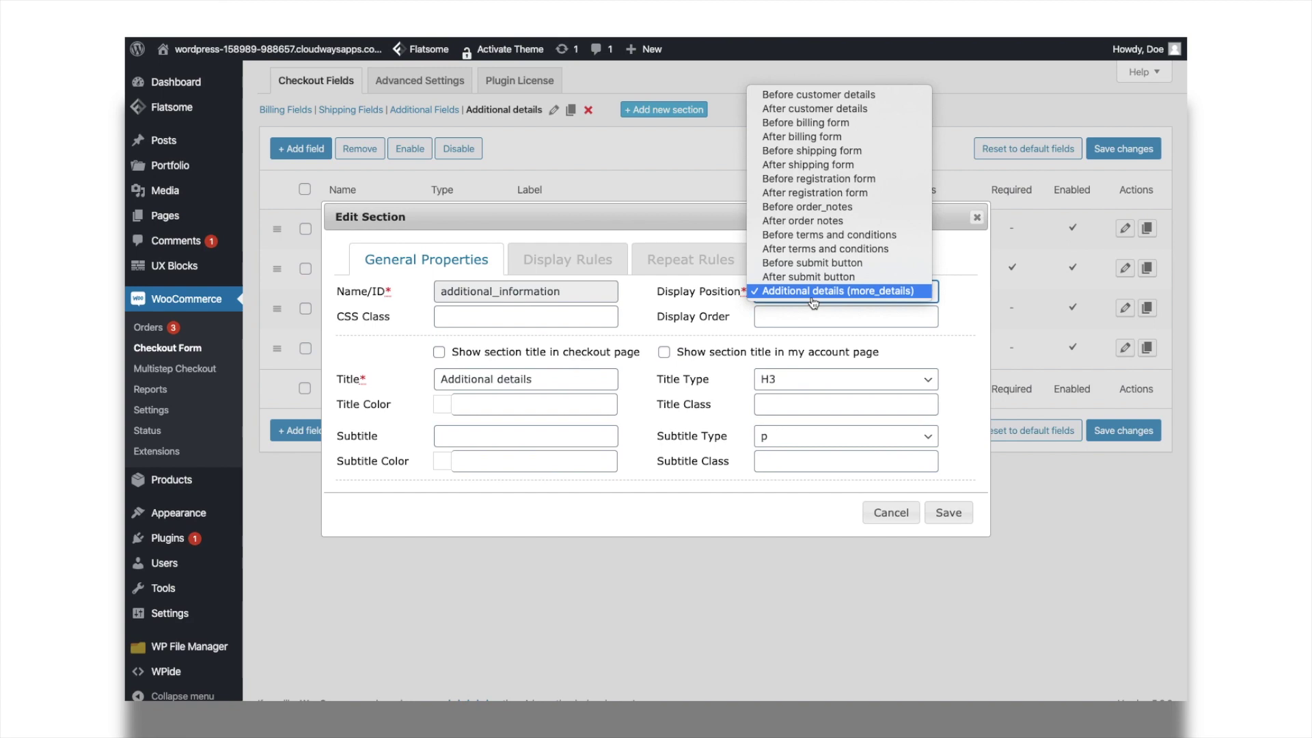
left_click(888, 514)
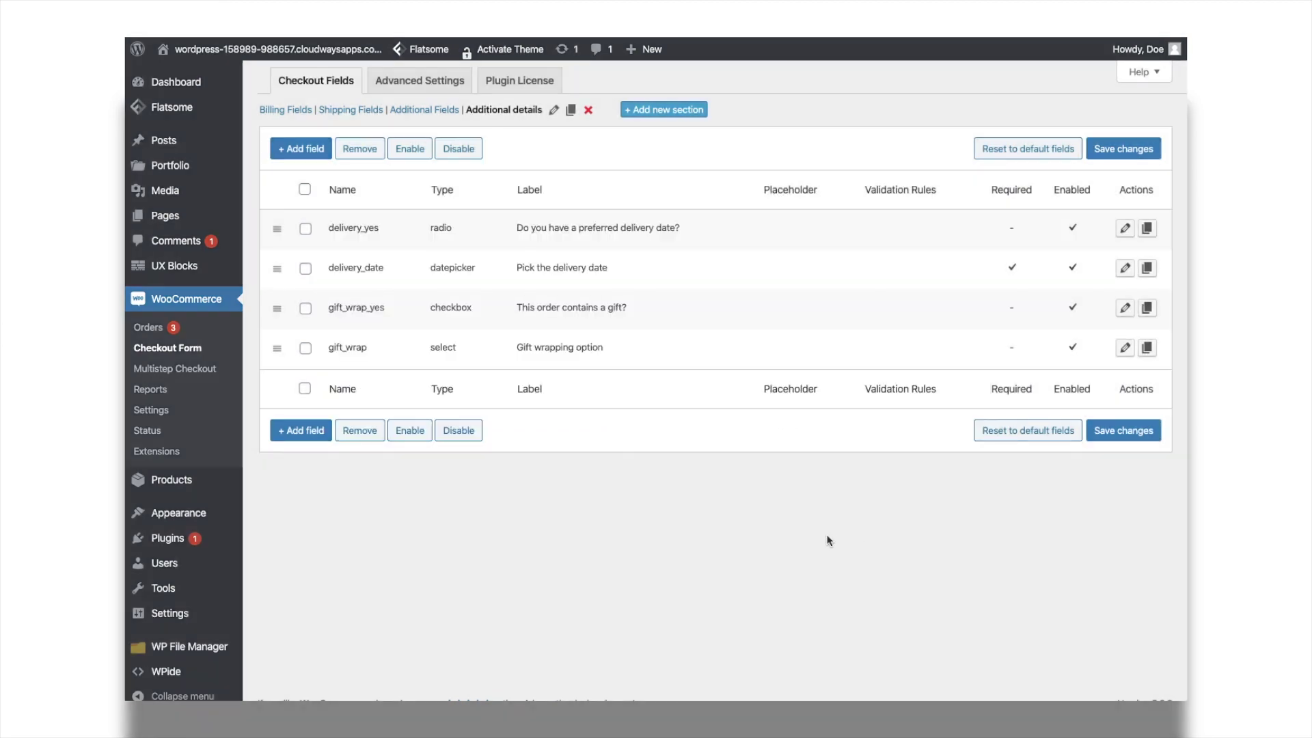